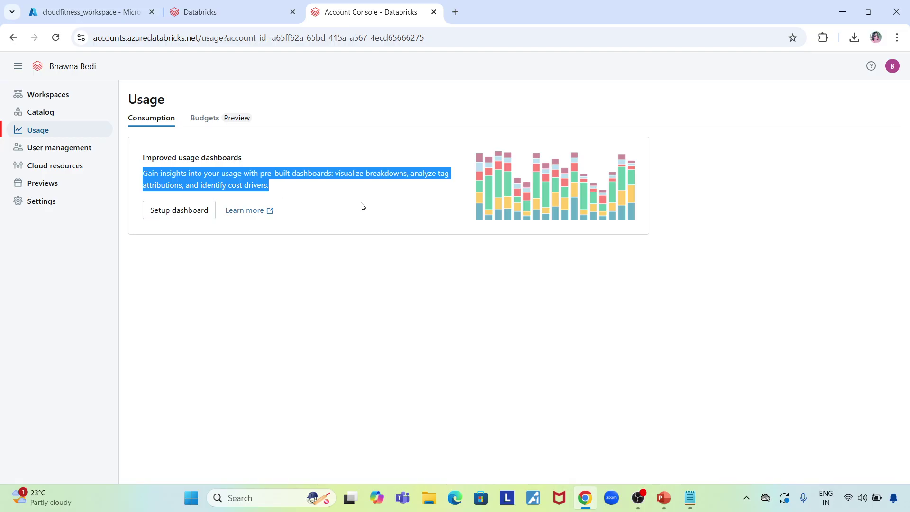
# - Set up an account usage dashboard for all account usage, importing it into cloudfitness_workspace
pyautogui.click(192, 212)
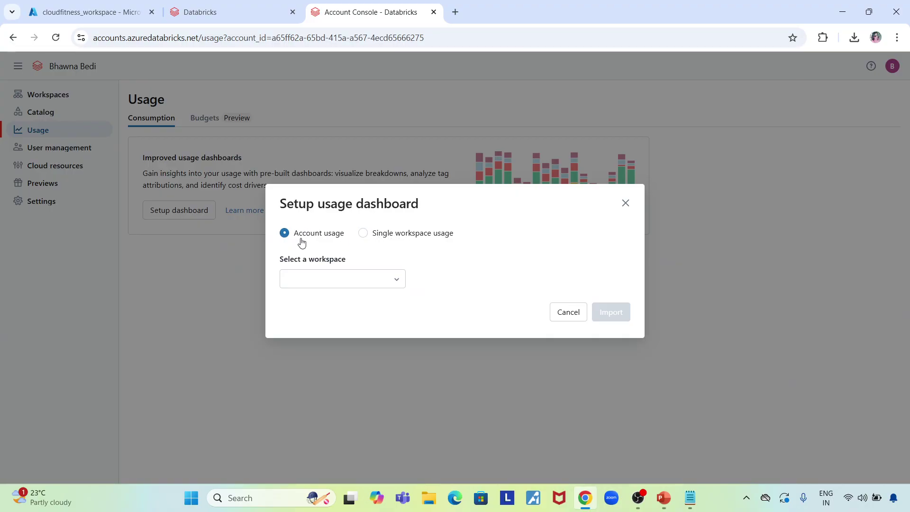
pyautogui.moveTo(296, 235); pyautogui.dragTo(463, 249)
pyautogui.click(463, 249)
pyautogui.click(387, 276)
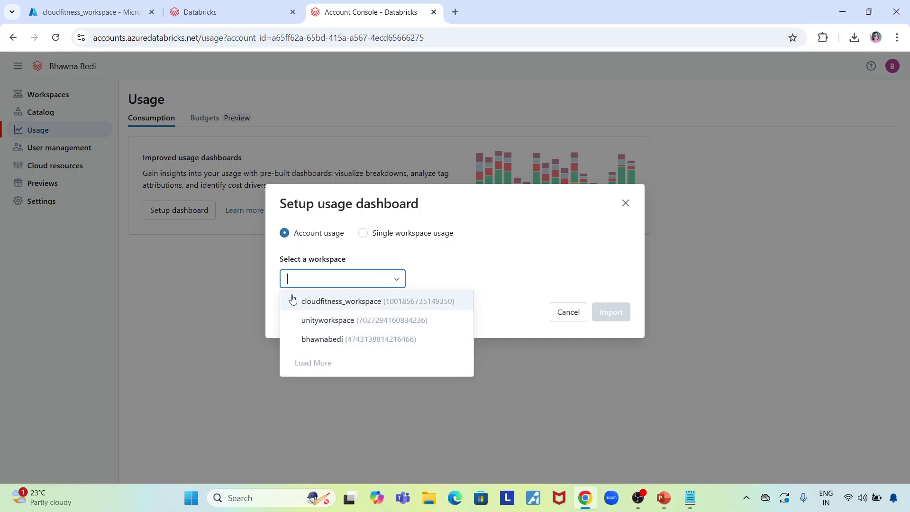
pyautogui.click(341, 303)
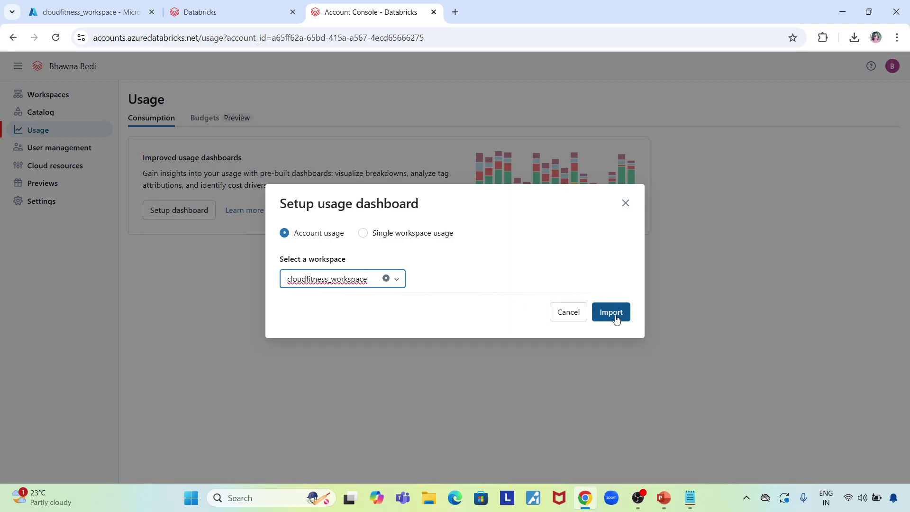
pyautogui.click(403, 280)
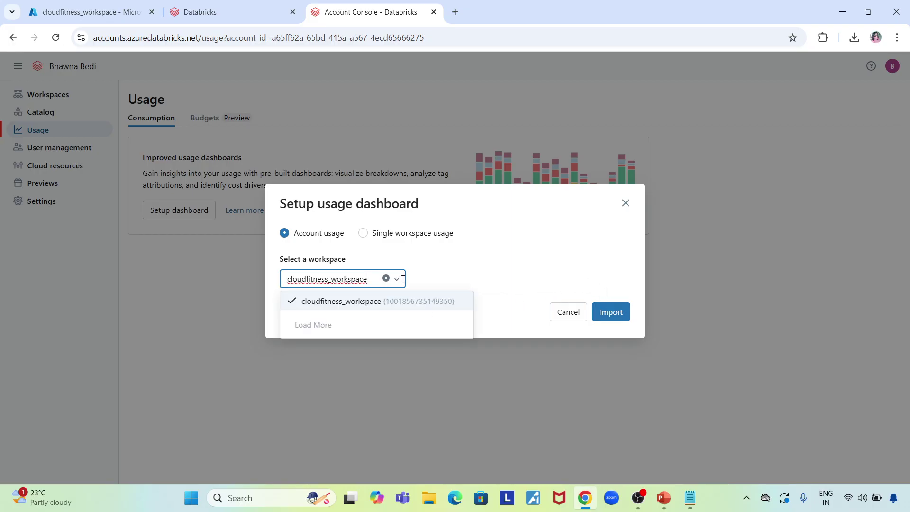
pyautogui.click(395, 302)
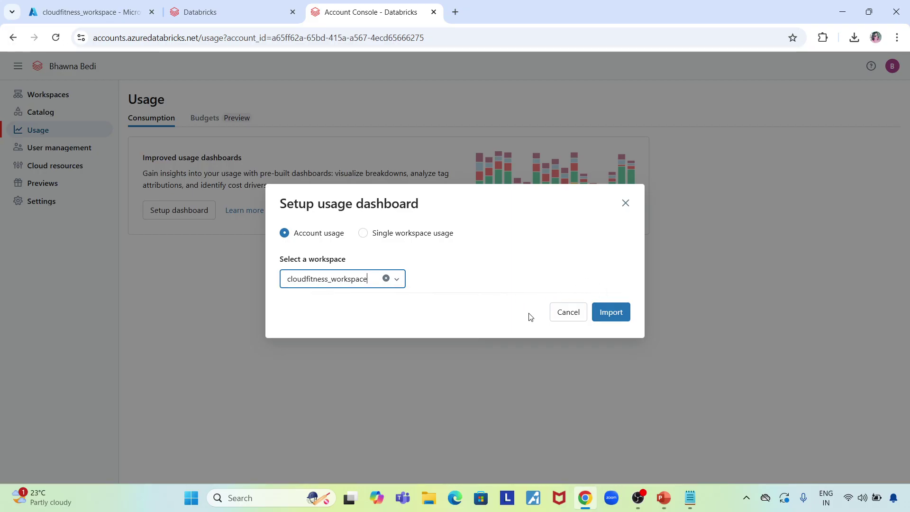
pyautogui.click(612, 314)
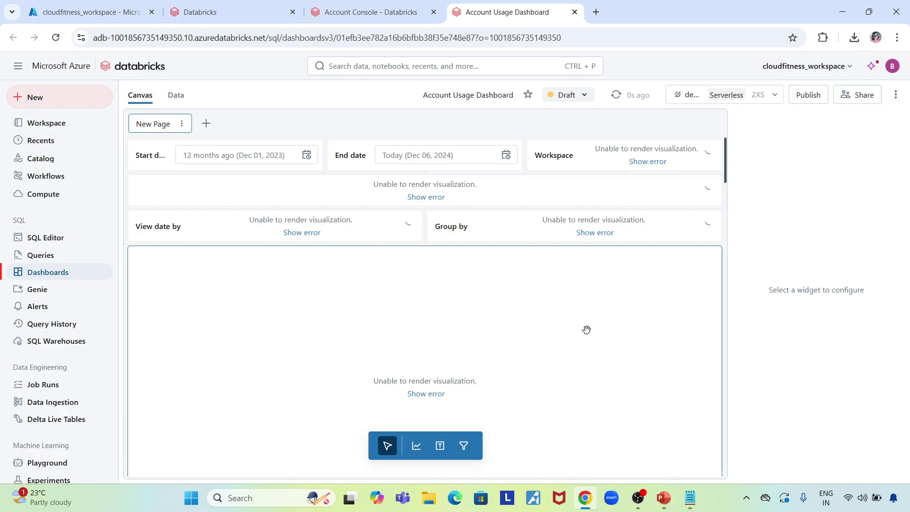
# - Select the serverless demo_warehouse as the compute that runs the Account Usage Dashboard
pyautogui.click(770, 94)
pyautogui.click(725, 122)
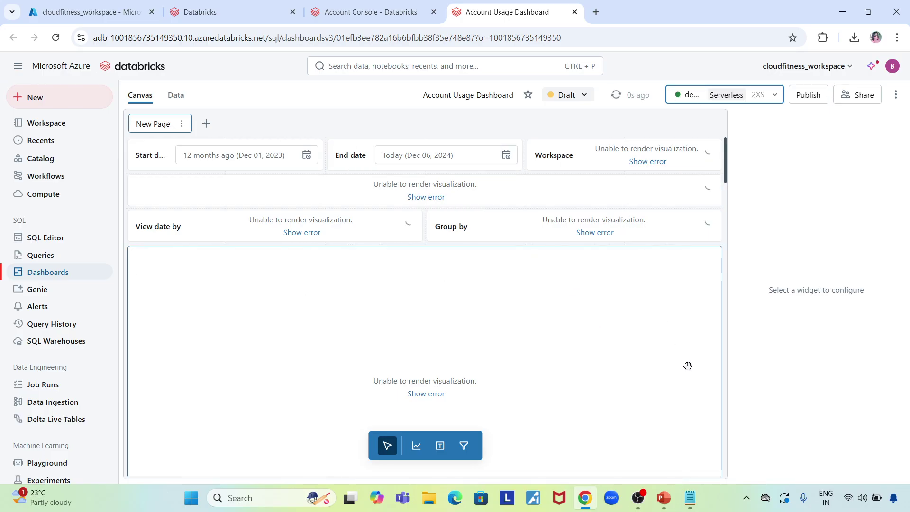
pyautogui.scroll(-5, 688, 367)
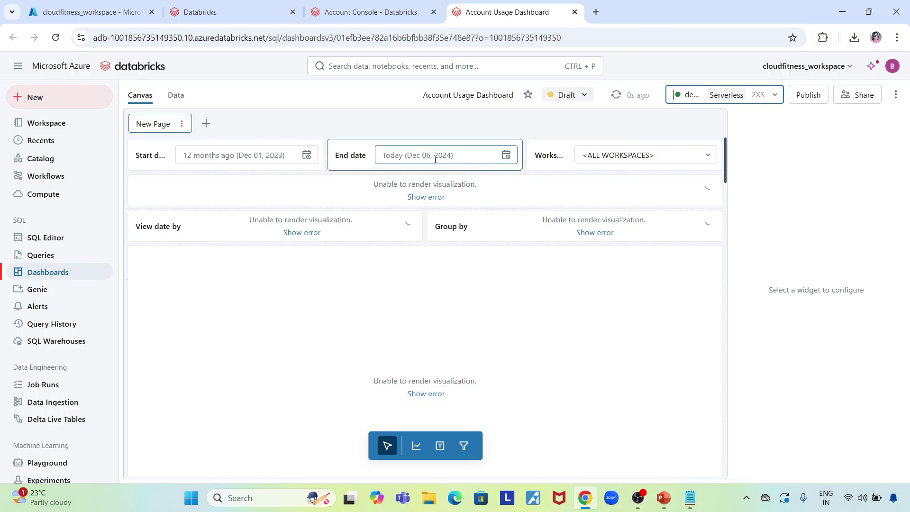
# - Open Catalog Explorer in a separate browser tab and expand the system catalog to view its schemas
pyautogui.rightClick(53, 161)
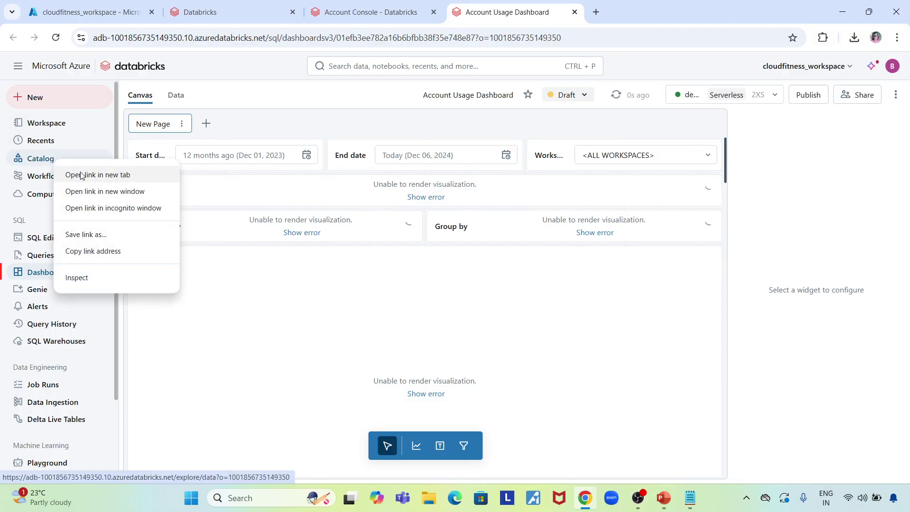
pyautogui.click(81, 176)
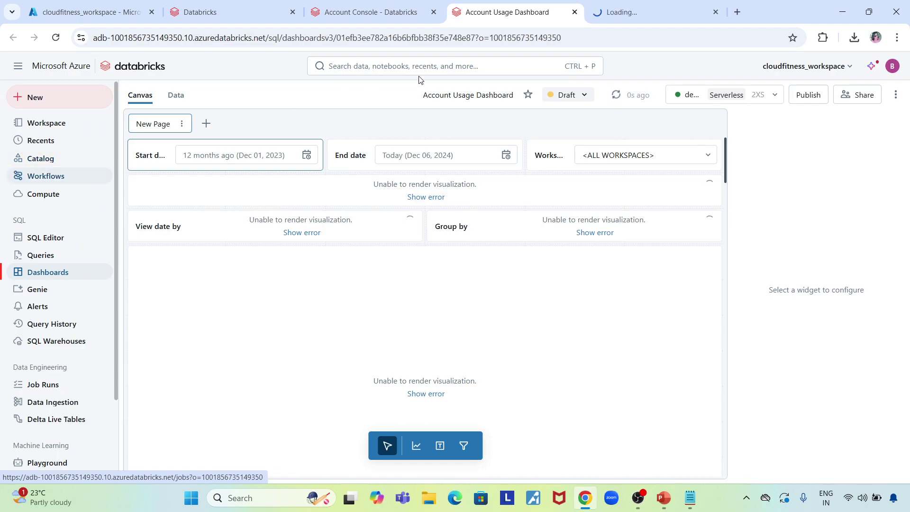
pyautogui.click(664, 7)
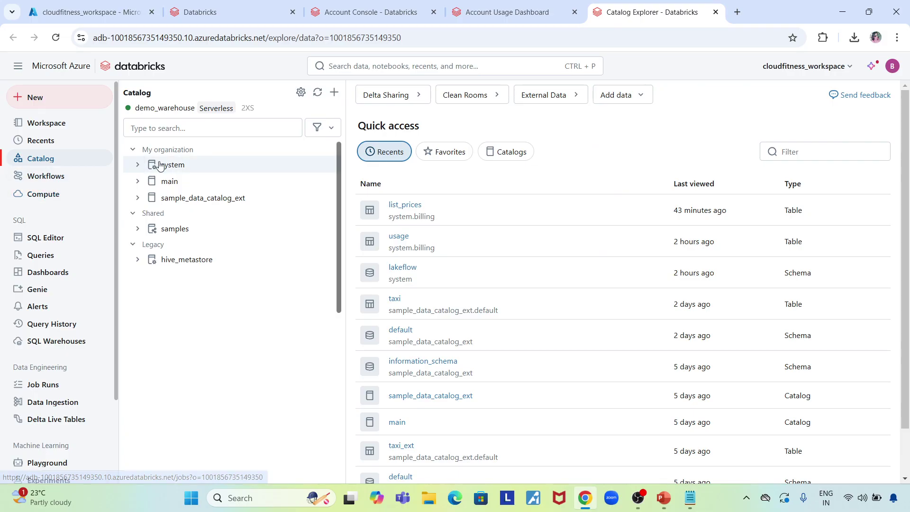
pyautogui.click(137, 165)
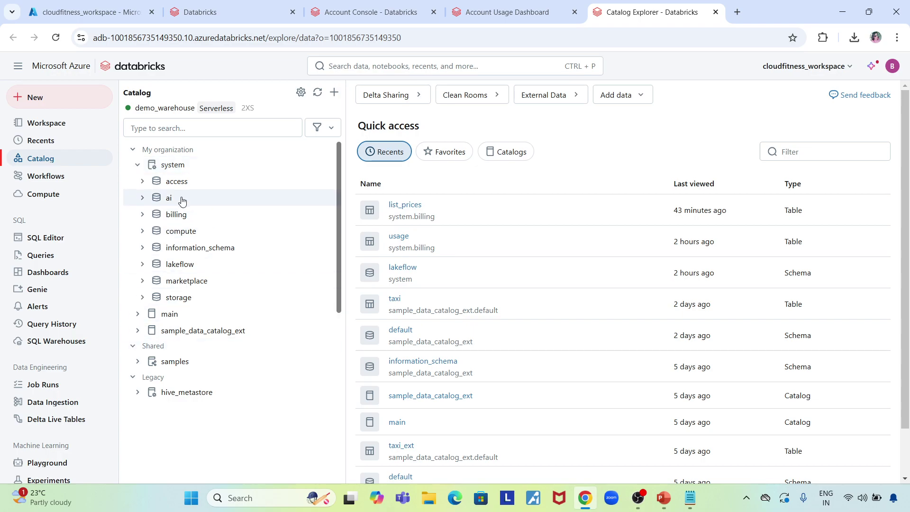
# - Return to the Account Usage Dashboard and inspect its start date, end date and workspace filters
pyautogui.click(538, 8)
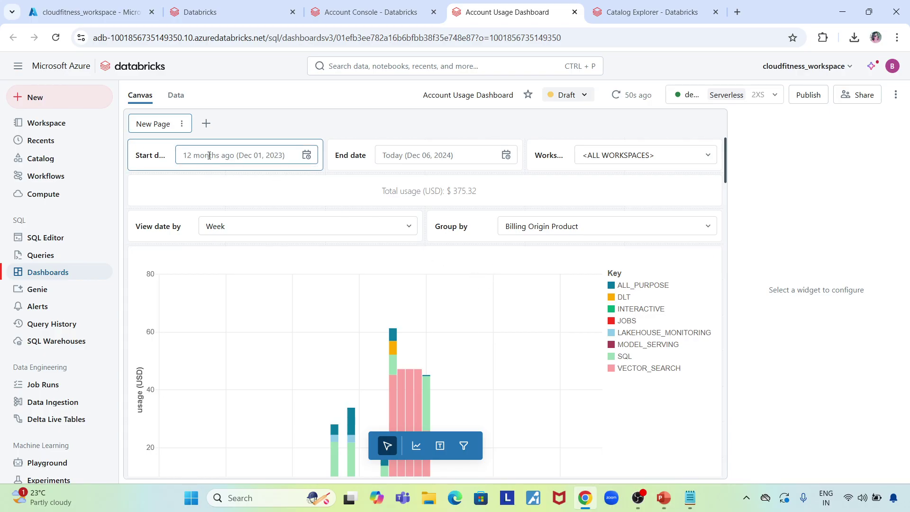
pyautogui.moveTo(140, 156); pyautogui.dragTo(175, 157)
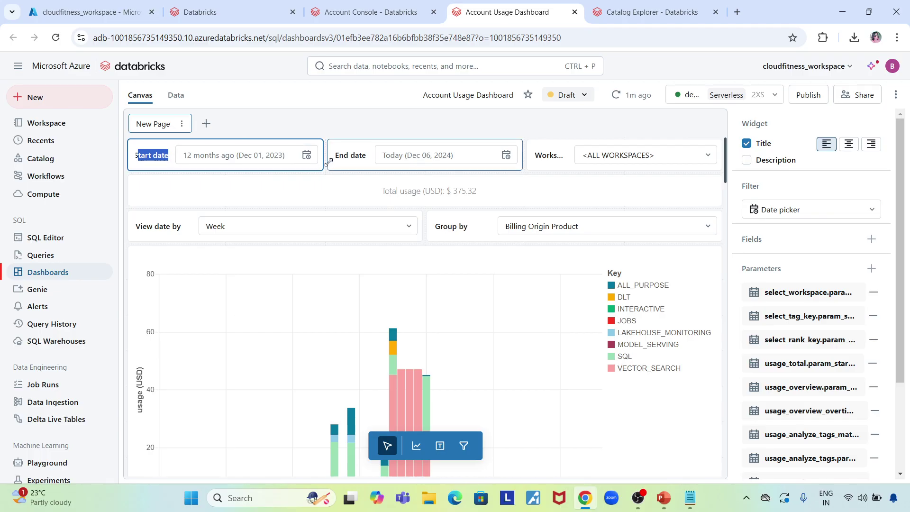
pyautogui.click(352, 160)
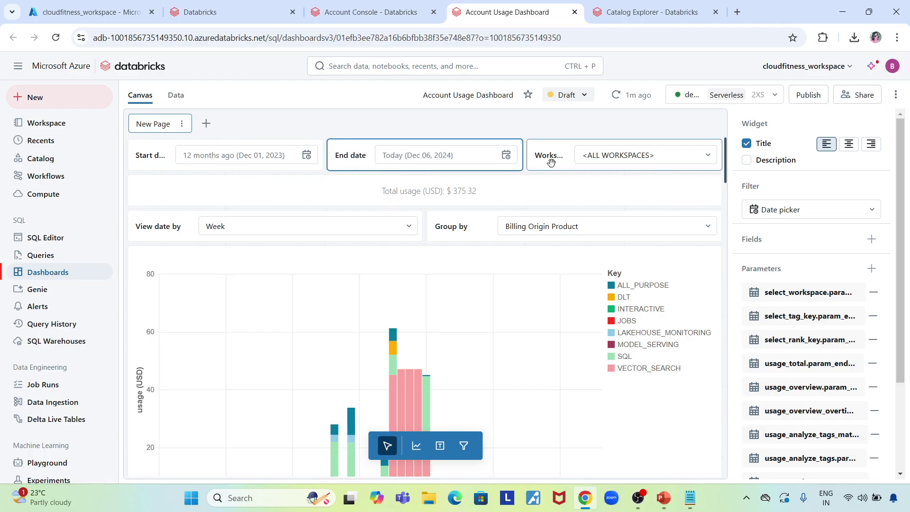
pyautogui.click(708, 158)
pyautogui.click(706, 156)
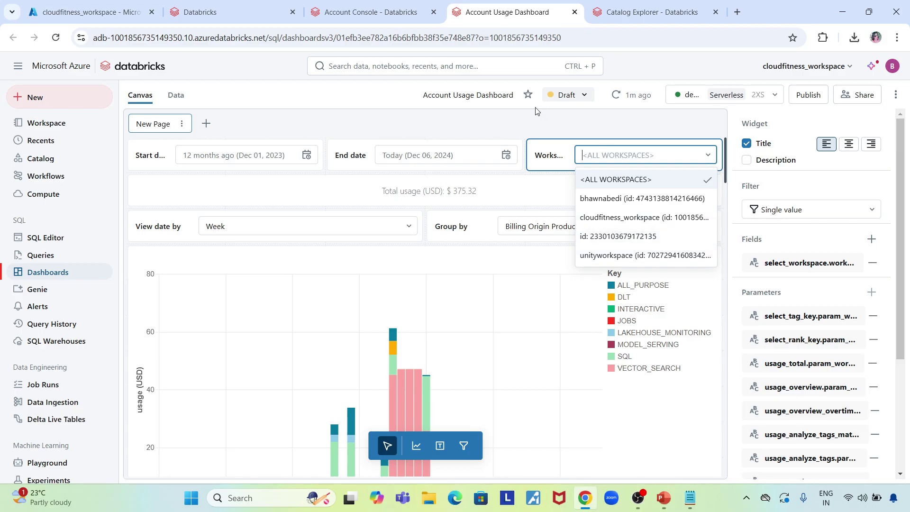
pyautogui.click(534, 128)
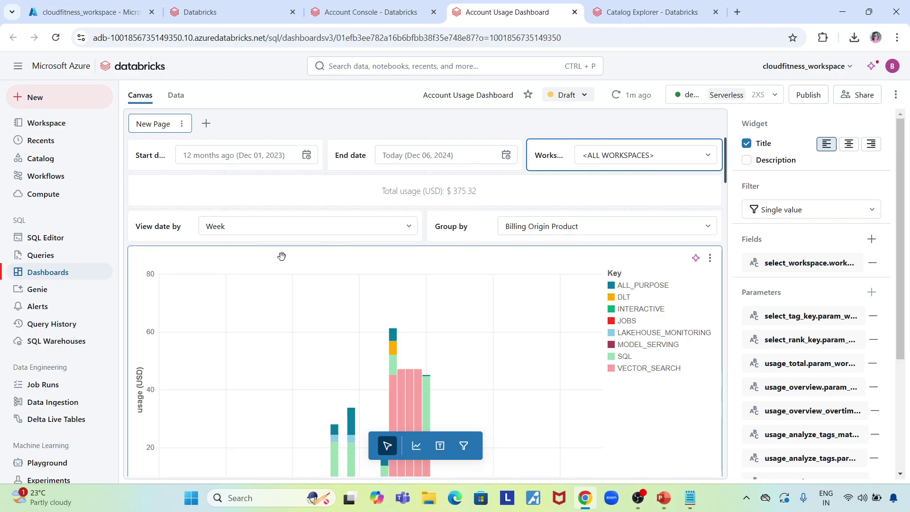
# - Widen the dashboard canvas and review the choices of the View date by and Group by filters
pyautogui.click(356, 229)
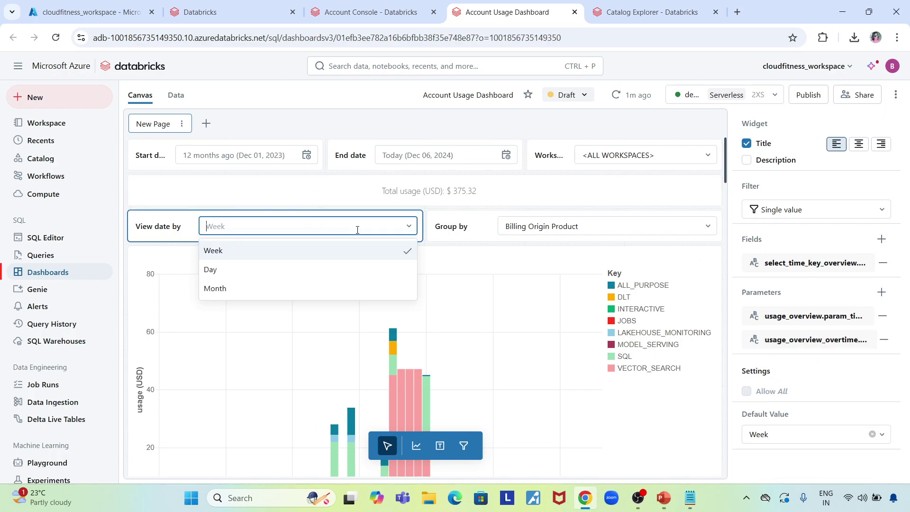
pyautogui.click(184, 247)
pyautogui.click(704, 227)
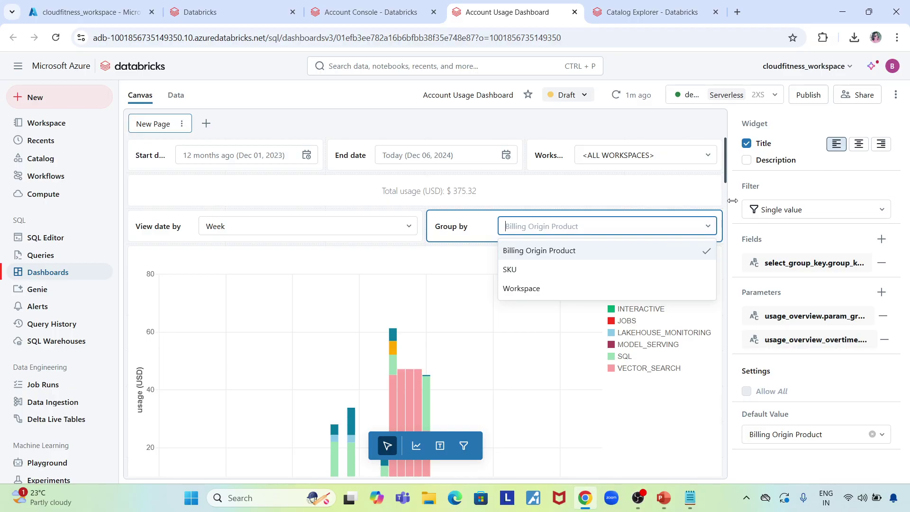
pyautogui.moveTo(725, 197); pyautogui.dragTo(862, 204)
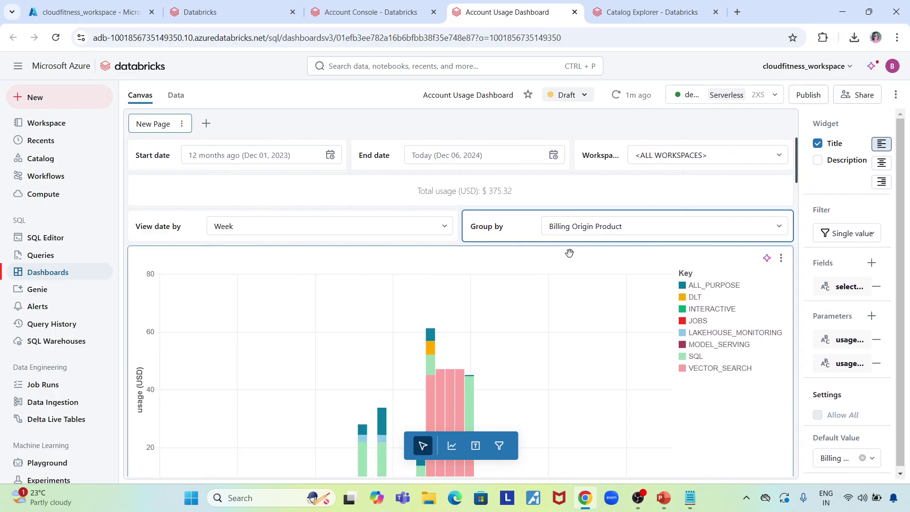
pyautogui.click(780, 227)
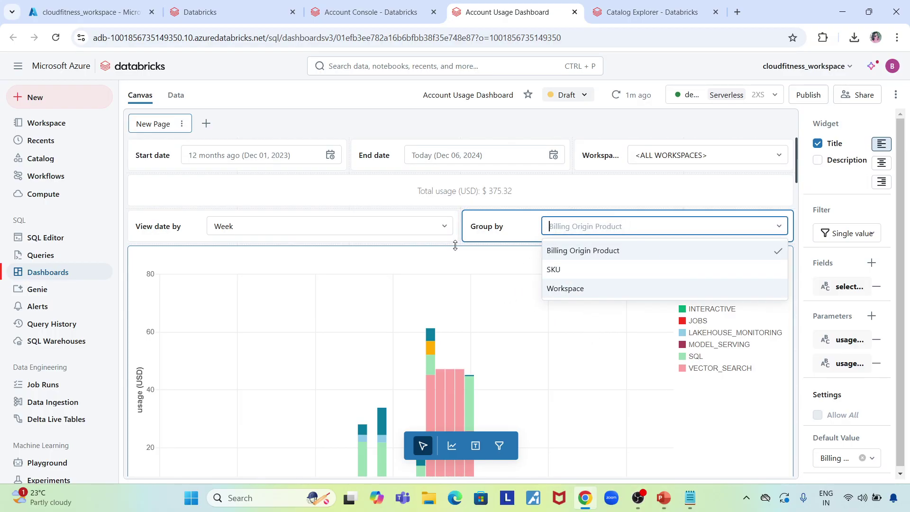
# - Select the weekly usage bar chart and examine it together with the Usage (USD) over past periods table
pyautogui.click(730, 342)
pyautogui.scroll(-1, 729, 352)
pyautogui.scroll(-2, 729, 352)
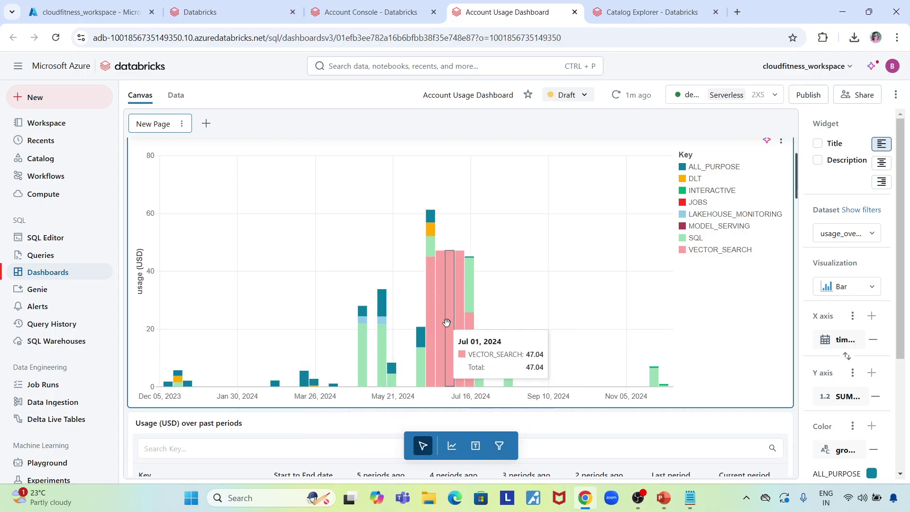
pyautogui.scroll(-1, 395, 339)
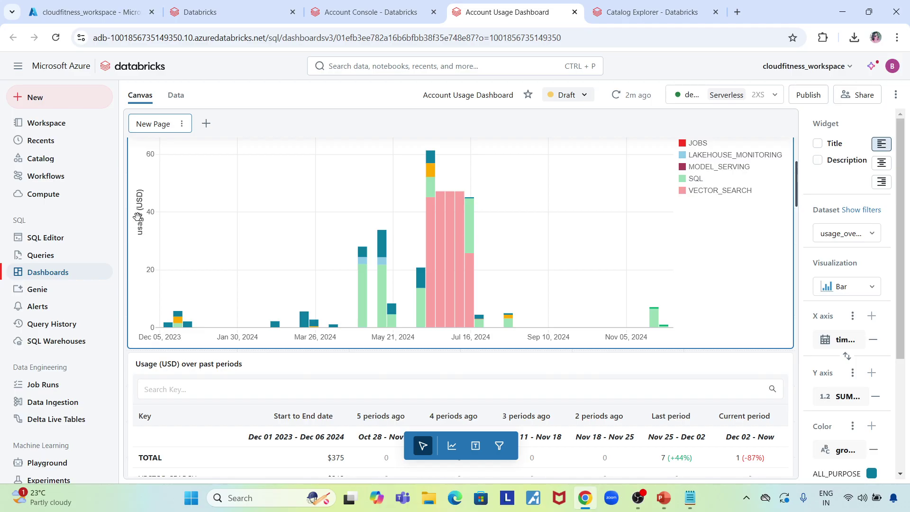
pyautogui.scroll(-2, 588, 310)
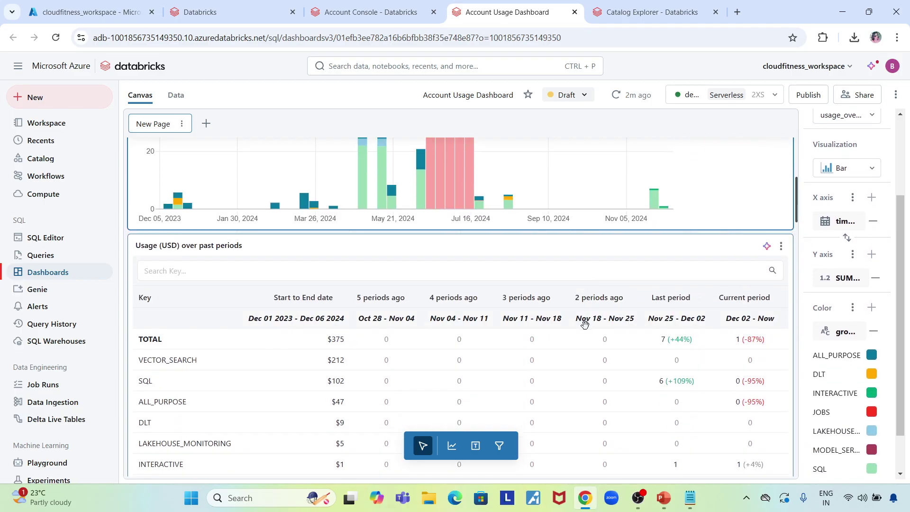
pyautogui.scroll(3, 585, 324)
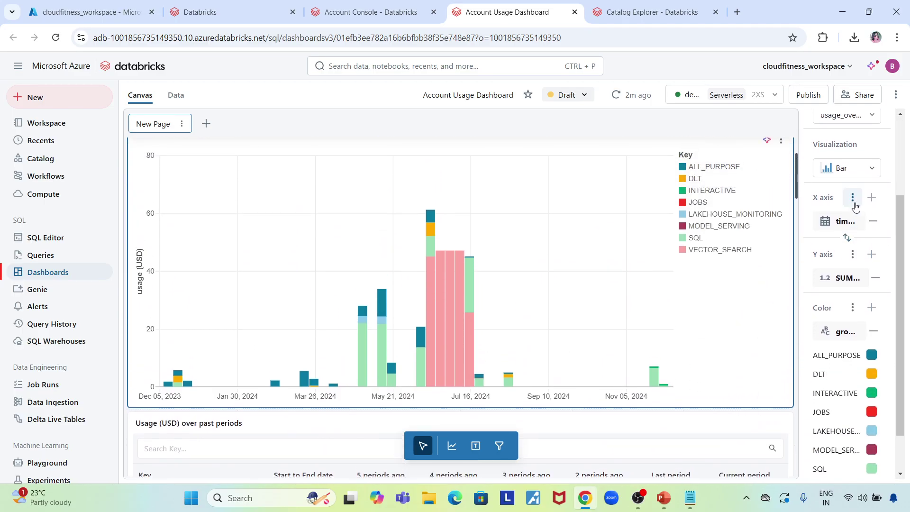
# - Change the usage chart's visualization to Area, followed by Heatmap
pyautogui.click(847, 168)
pyautogui.click(842, 191)
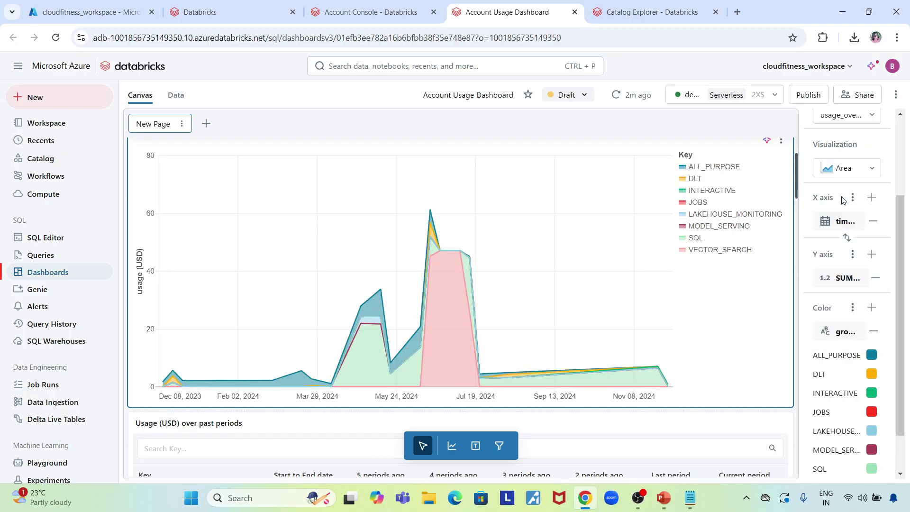
pyautogui.click(848, 167)
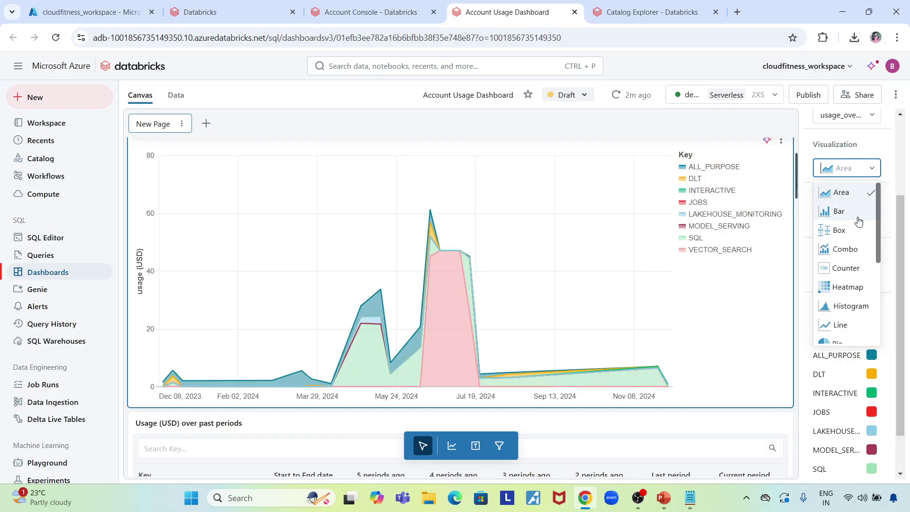
pyautogui.click(844, 287)
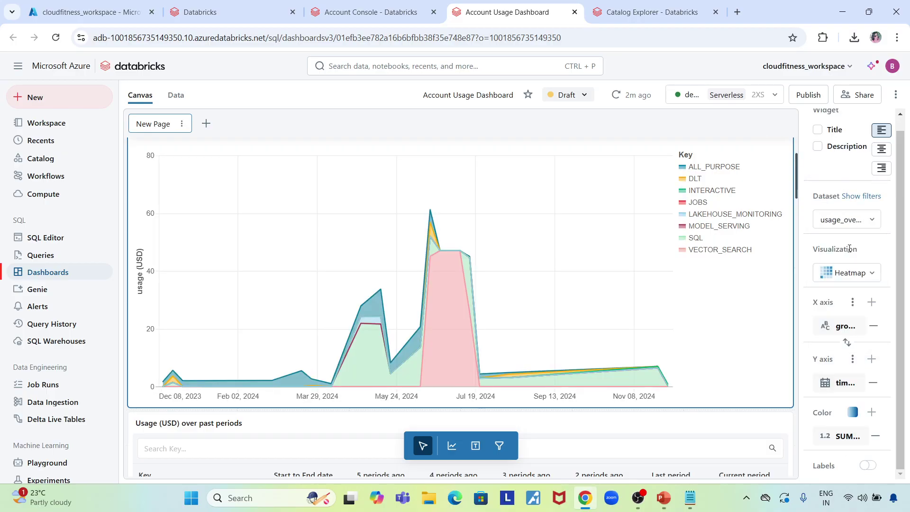
pyautogui.click(871, 218)
pyautogui.scroll(-3, 834, 284)
pyautogui.click(844, 191)
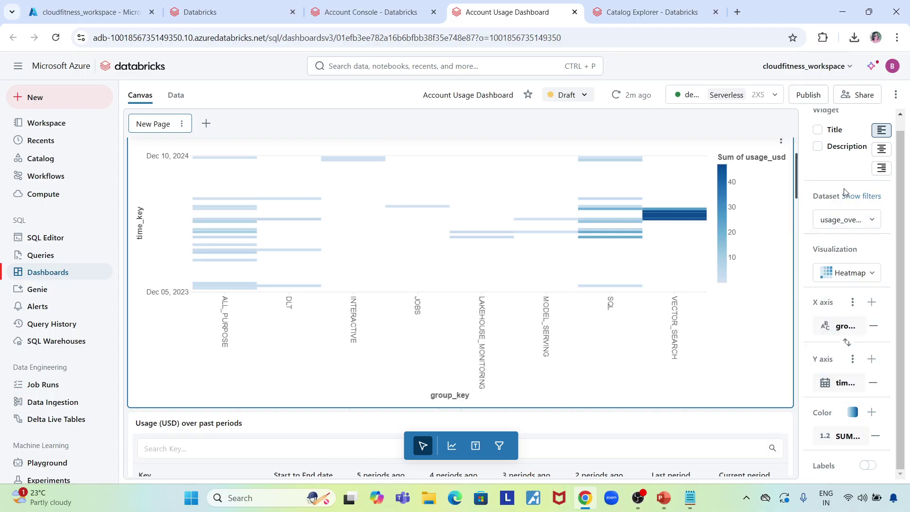
# - Set the usage chart's visualization to Bar, browse the other chart types and view the past periods usage table
pyautogui.click(853, 271)
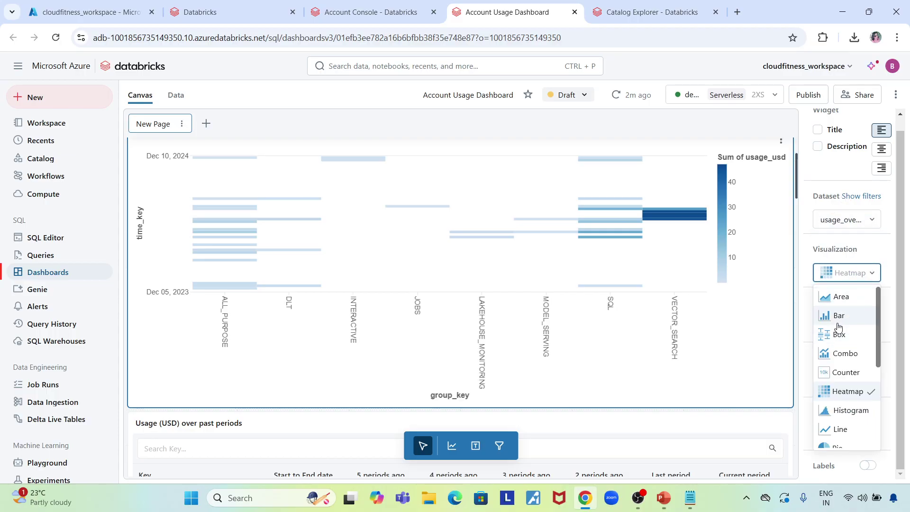
pyautogui.click(838, 316)
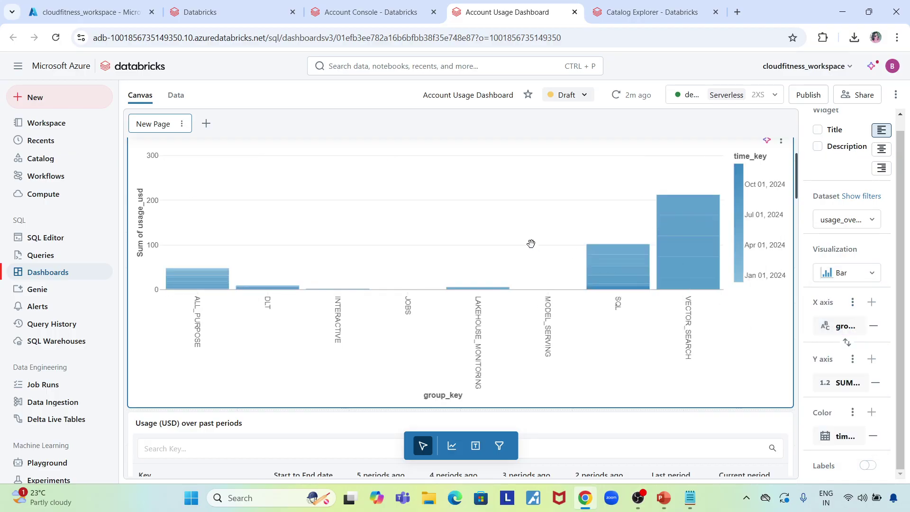
pyautogui.click(870, 276)
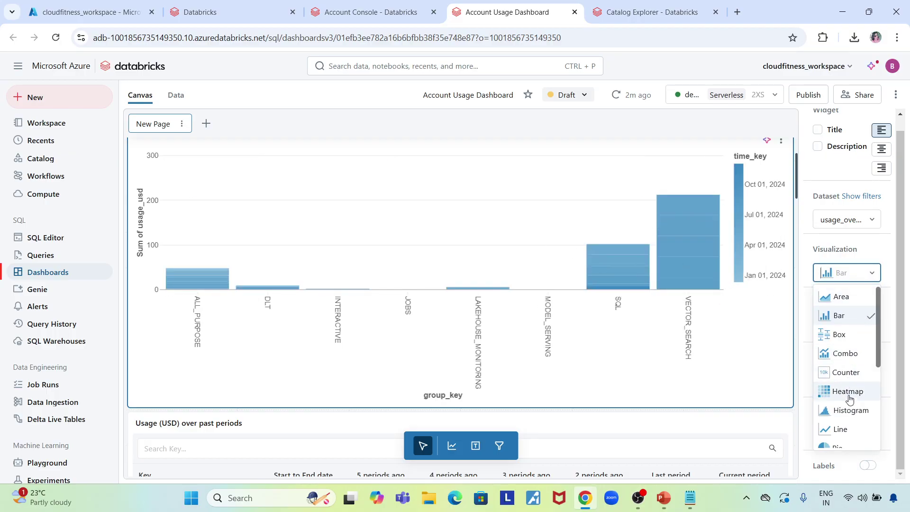
pyautogui.scroll(-3, 848, 408)
pyautogui.scroll(3, 848, 420)
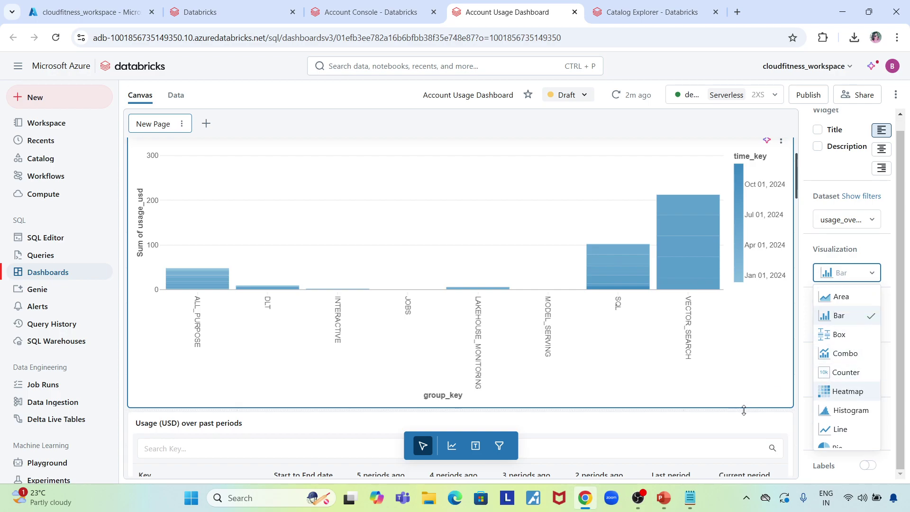
pyautogui.scroll(-4, 734, 412)
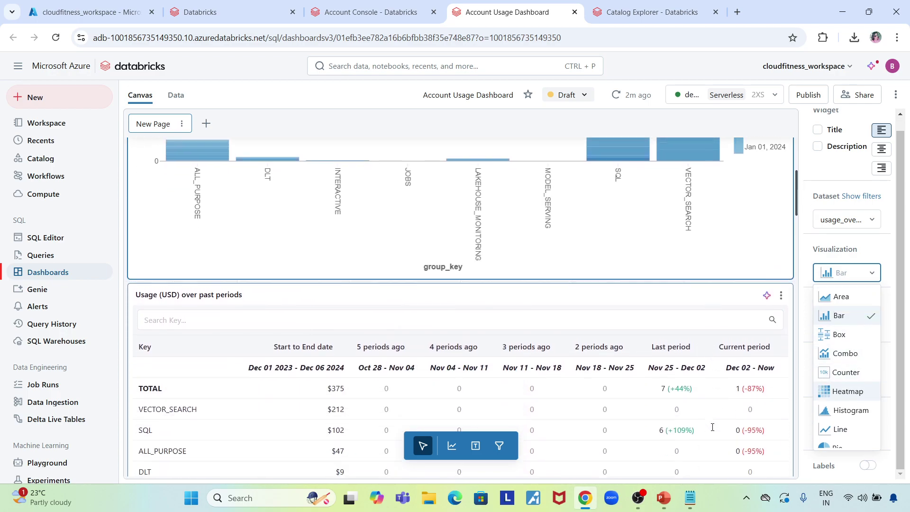
pyautogui.click(721, 249)
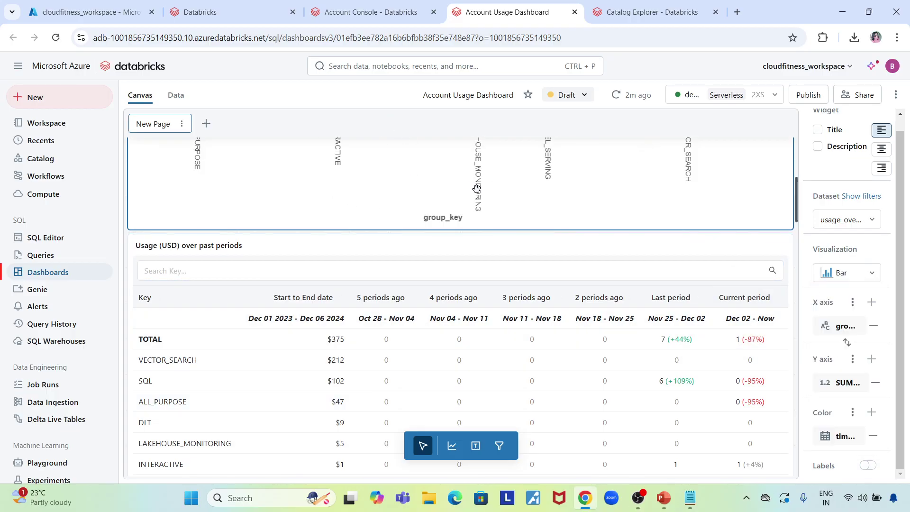
# - Highlight the title of the Usage (USD) over past periods table and examine its usage by key
pyautogui.scroll(-1, 477, 188)
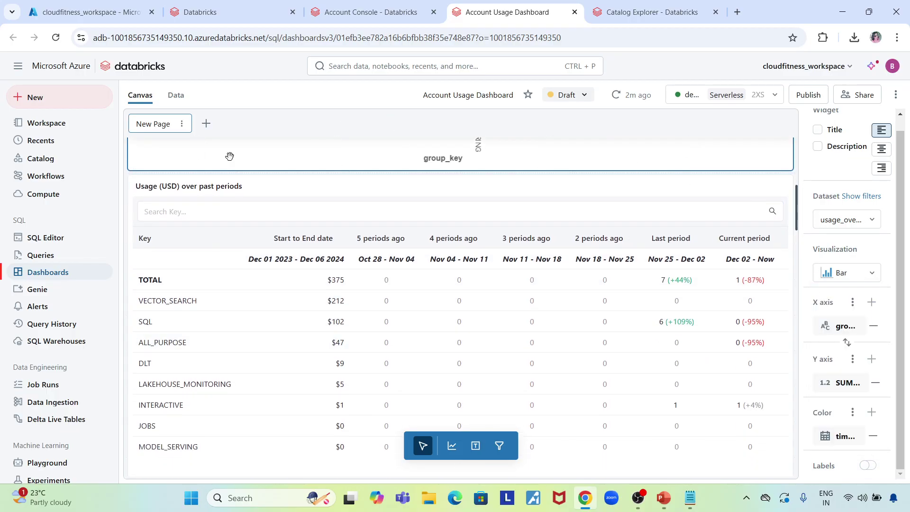
pyautogui.click(140, 191)
pyautogui.moveTo(141, 186); pyautogui.dragTo(251, 188)
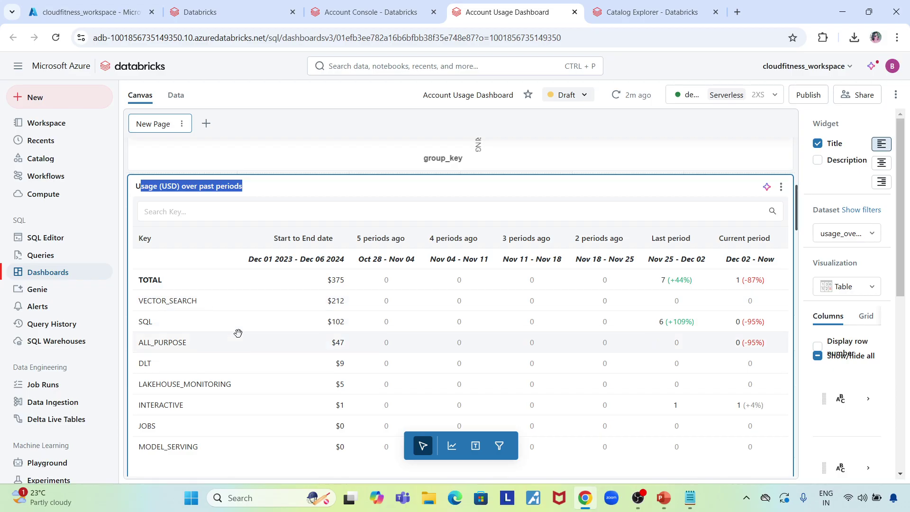
pyautogui.scroll(-1, 236, 394)
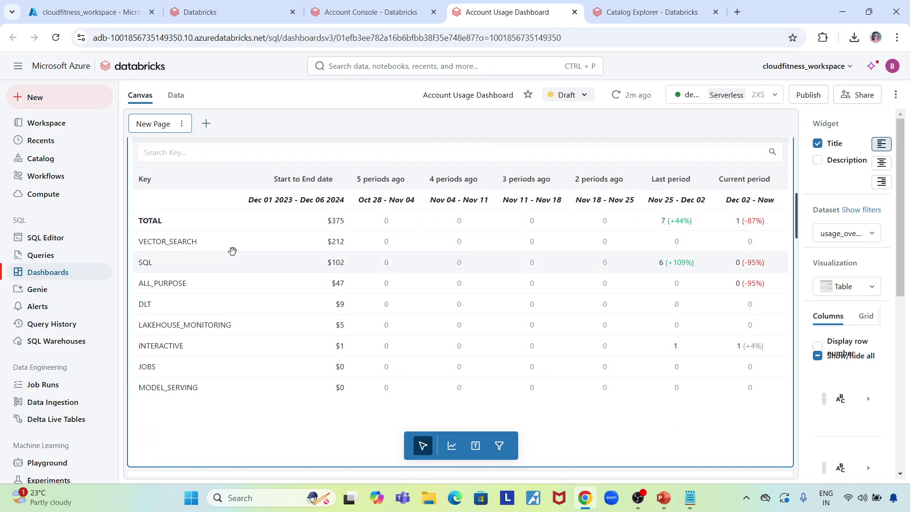
# - Review the tag key choices in the Tag Matching section and set the Tag key filter to LakehouseMonitoring
pyautogui.scroll(-3, 277, 433)
pyautogui.scroll(-3, 278, 434)
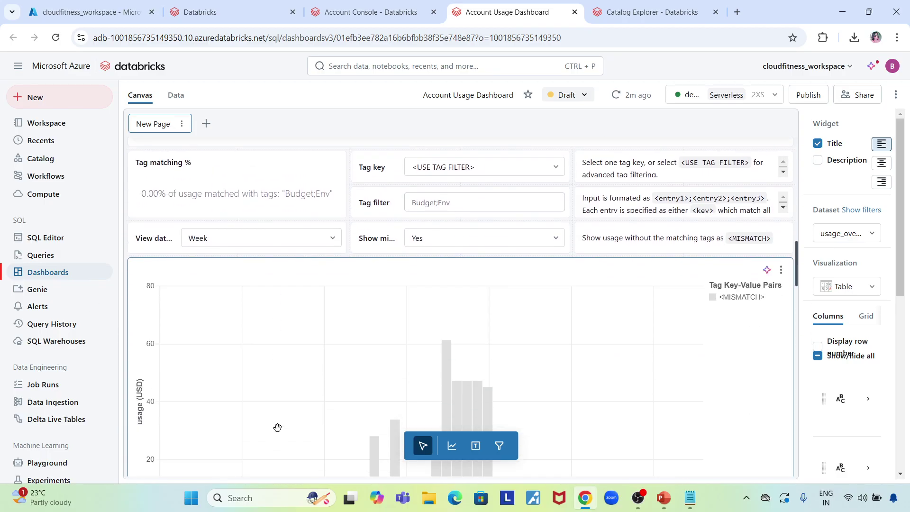
pyautogui.click(557, 166)
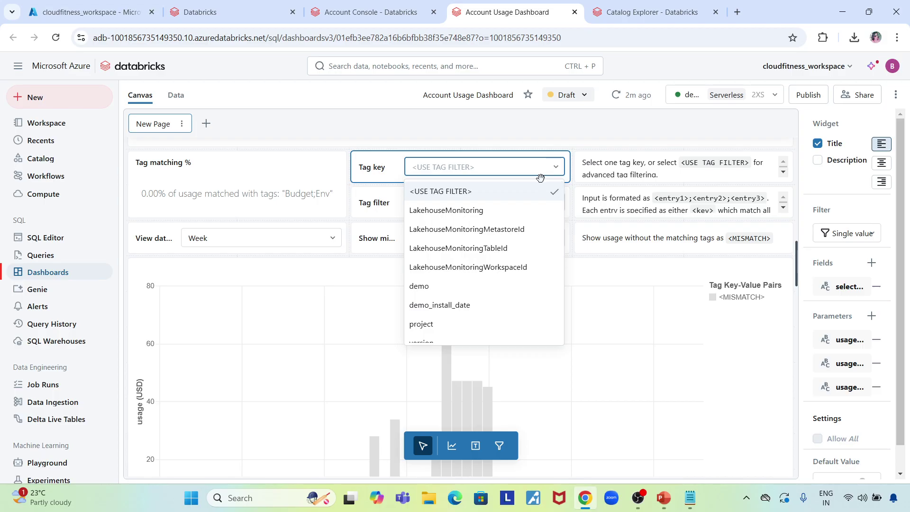
pyautogui.scroll(-3, 457, 320)
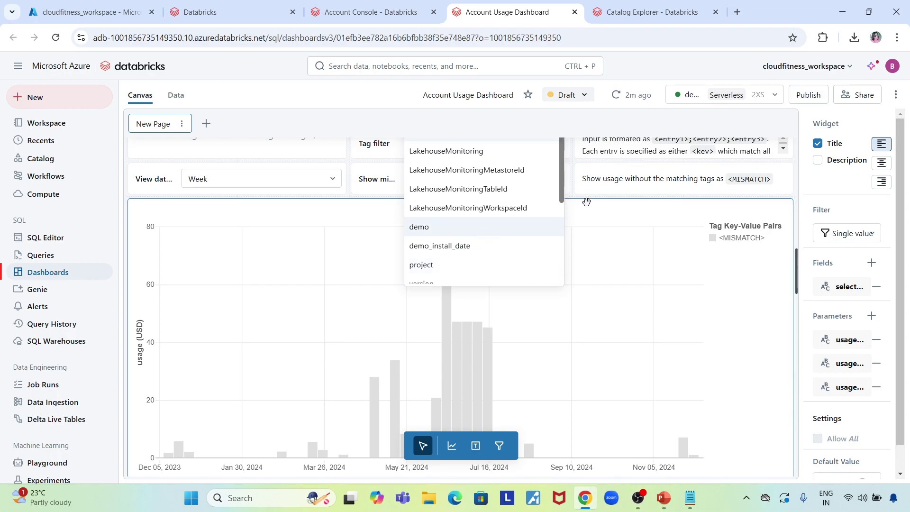
pyautogui.scroll(-2, 586, 231)
pyautogui.scroll(4, 586, 231)
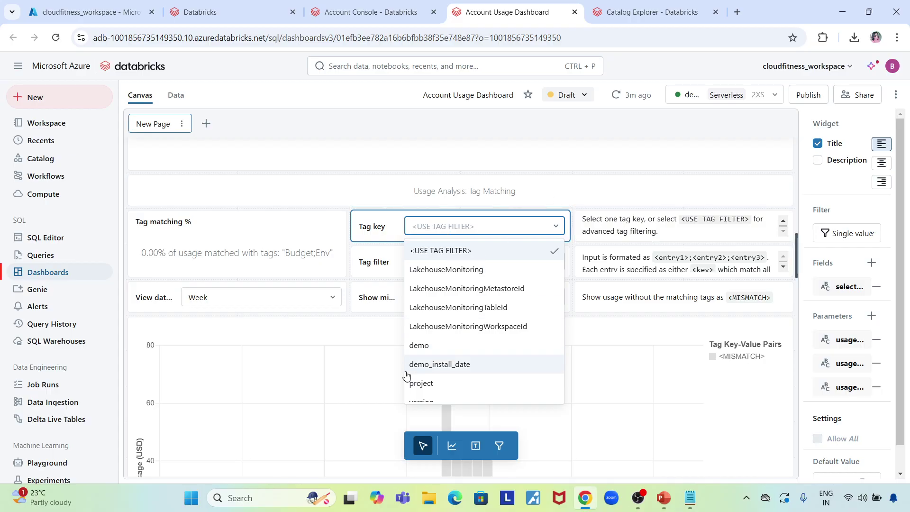
pyautogui.click(443, 269)
pyautogui.click(440, 269)
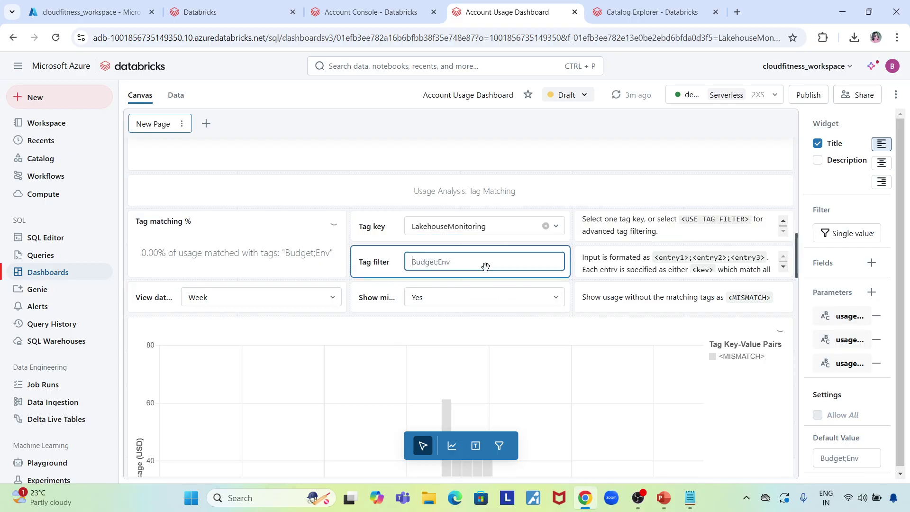
# - Examine the tag matching percentage, the weekly tag usage chart and its highlighted LakehouseMonitoring bars
pyautogui.scroll(-1, 470, 358)
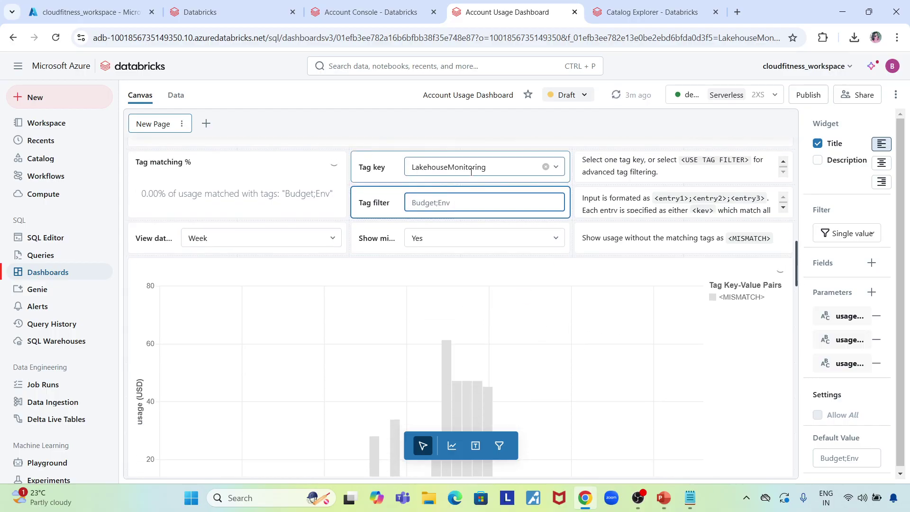
pyautogui.scroll(-1, 174, 400)
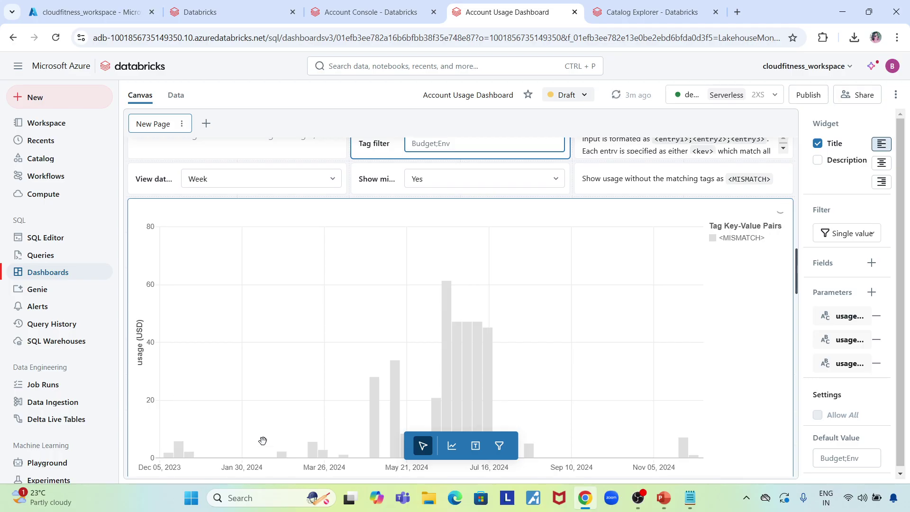
pyautogui.scroll(-5, 508, 368)
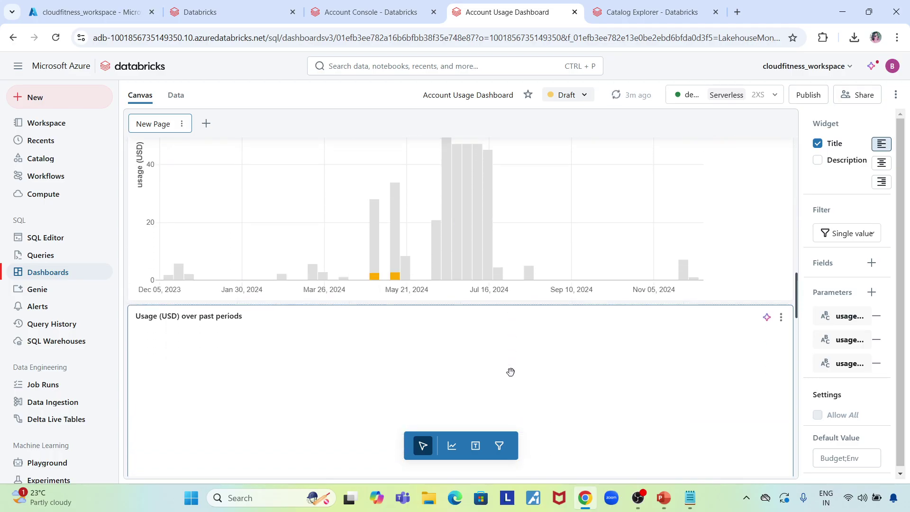
pyautogui.scroll(4, 512, 366)
pyautogui.scroll(4, 515, 365)
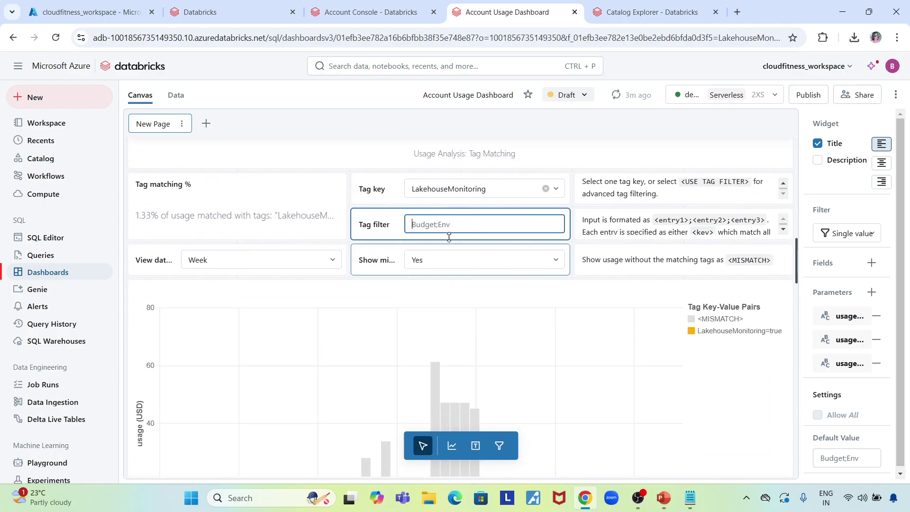
pyautogui.scroll(-4, 498, 339)
pyautogui.scroll(-1, 499, 339)
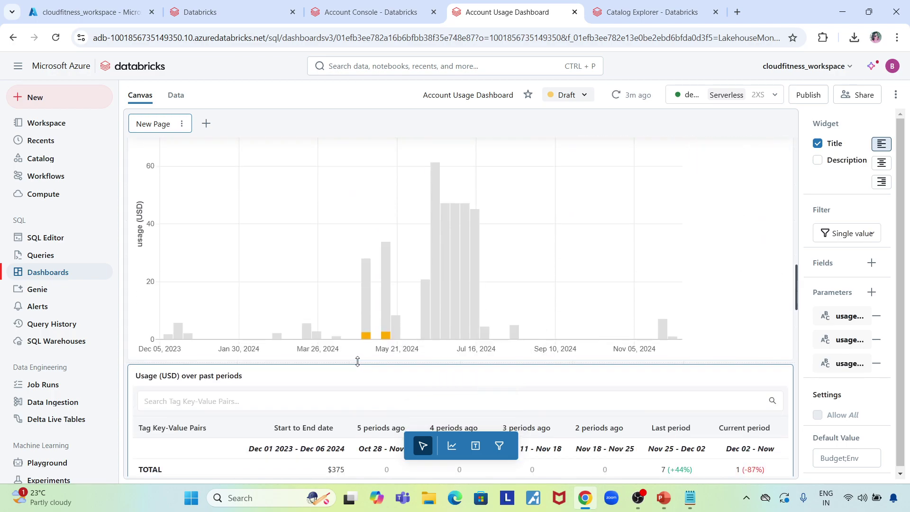
pyautogui.moveTo(364, 335)
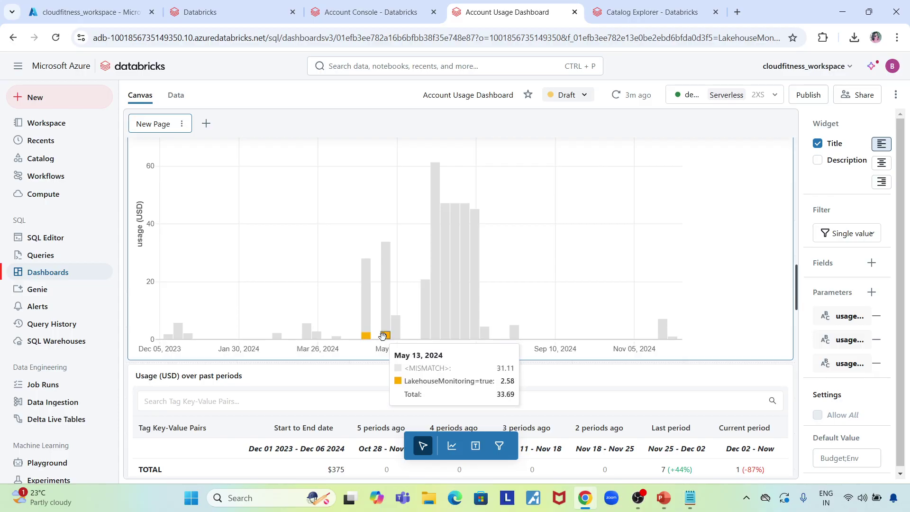
pyautogui.moveTo(476, 271)
pyautogui.scroll(-3, 476, 271)
pyautogui.scroll(6, 470, 287)
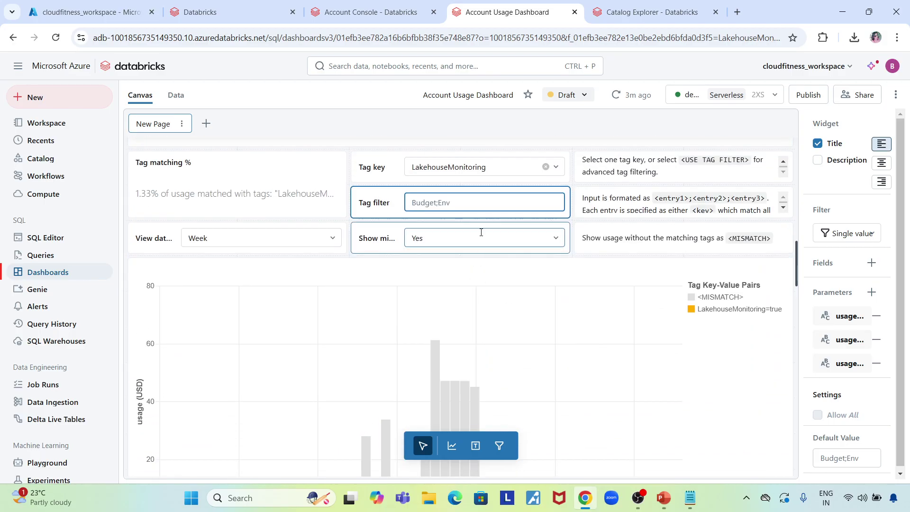
# - Set the Tag key filter in the Tag Matching section to demo
pyautogui.click(555, 166)
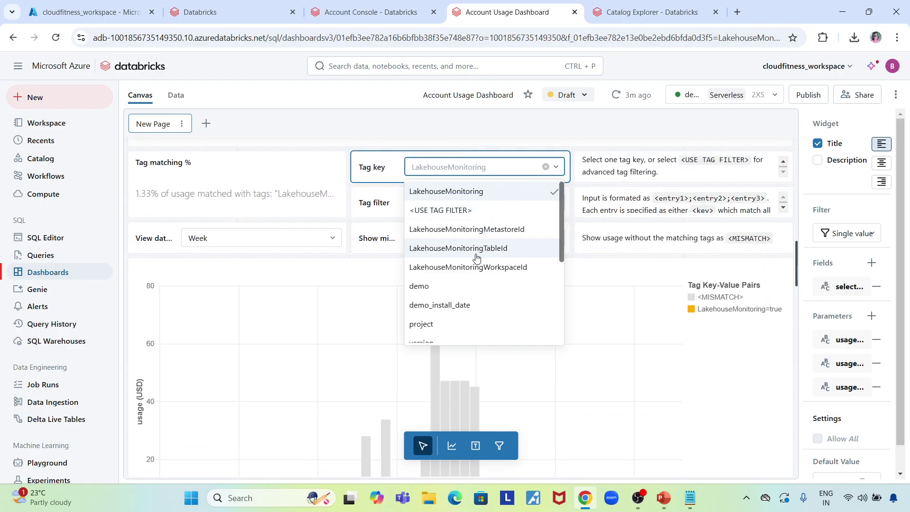
pyautogui.click(455, 285)
pyautogui.click(455, 285)
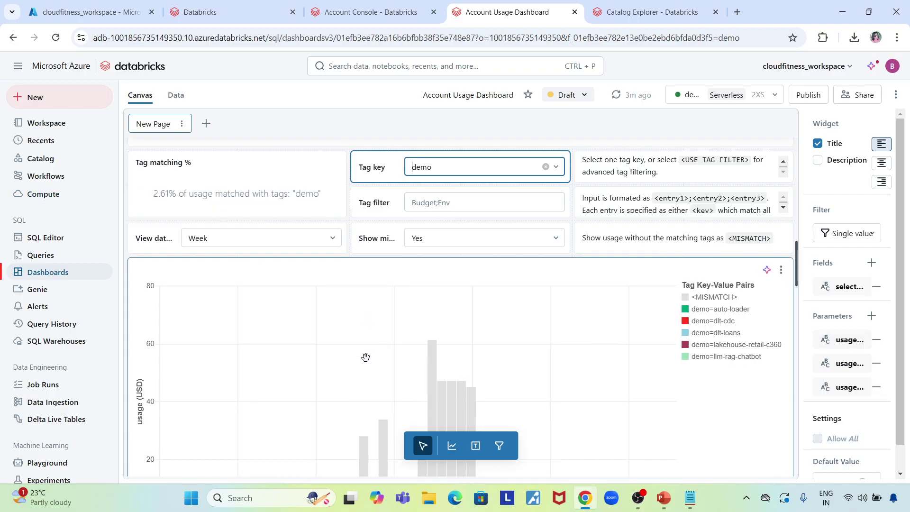
# - Inspect the demo-tagged bars in the tag usage chart and compare them with the Tag Key-Value Pairs legend
pyautogui.scroll(-1, 366, 363)
pyautogui.scroll(-2, 366, 357)
pyautogui.moveTo(314, 336)
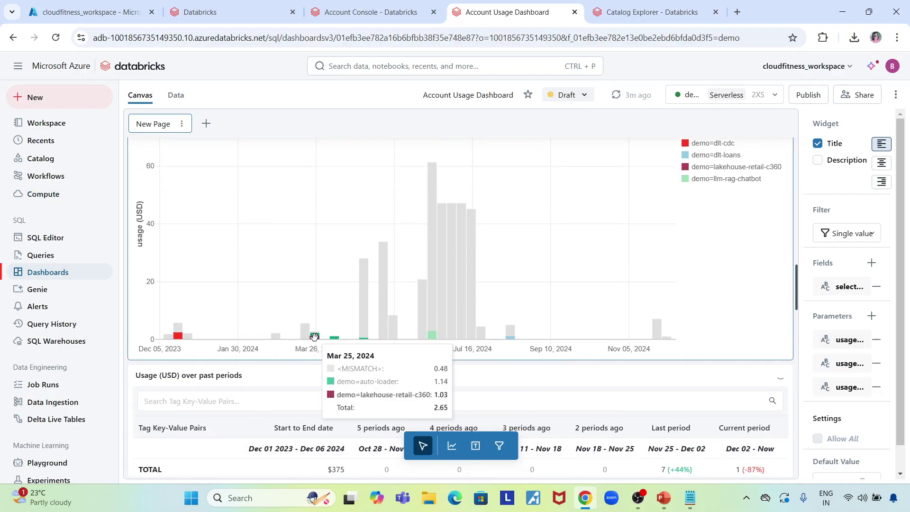
pyautogui.moveTo(179, 337)
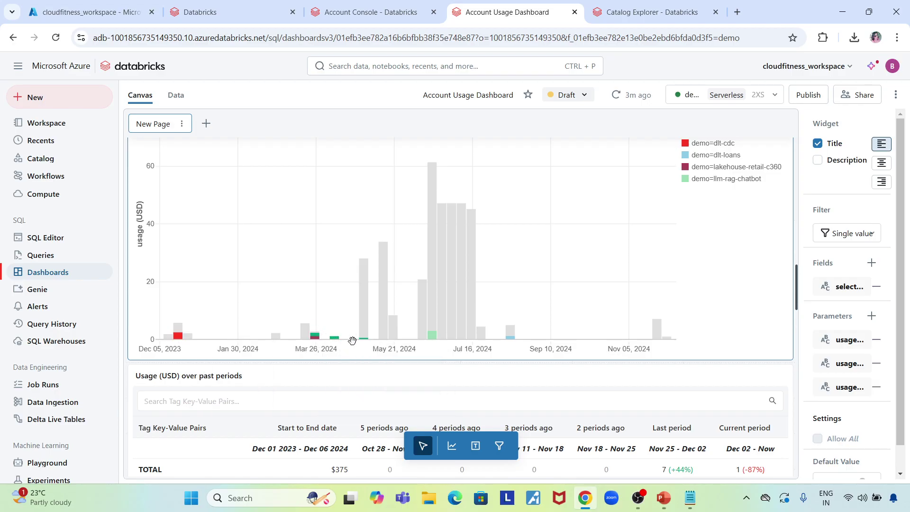
pyautogui.moveTo(432, 336)
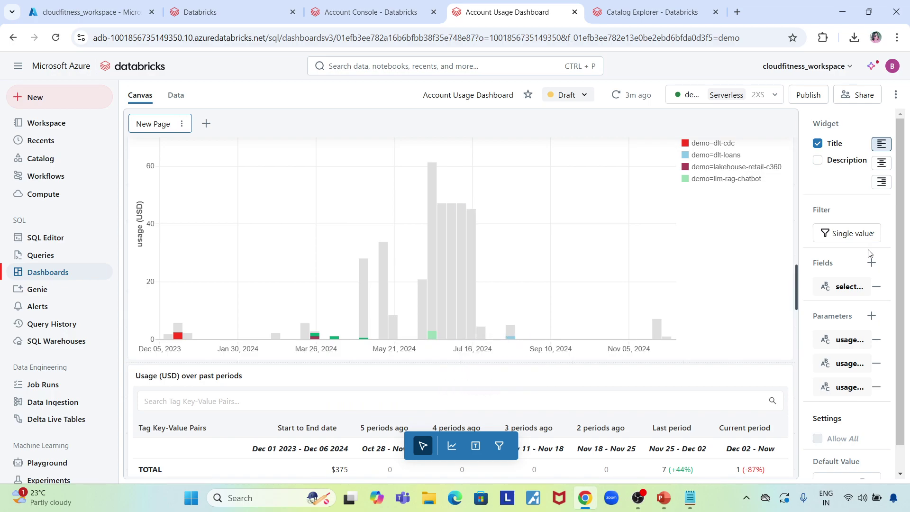
pyautogui.scroll(1, 870, 254)
pyautogui.scroll(3, 747, 289)
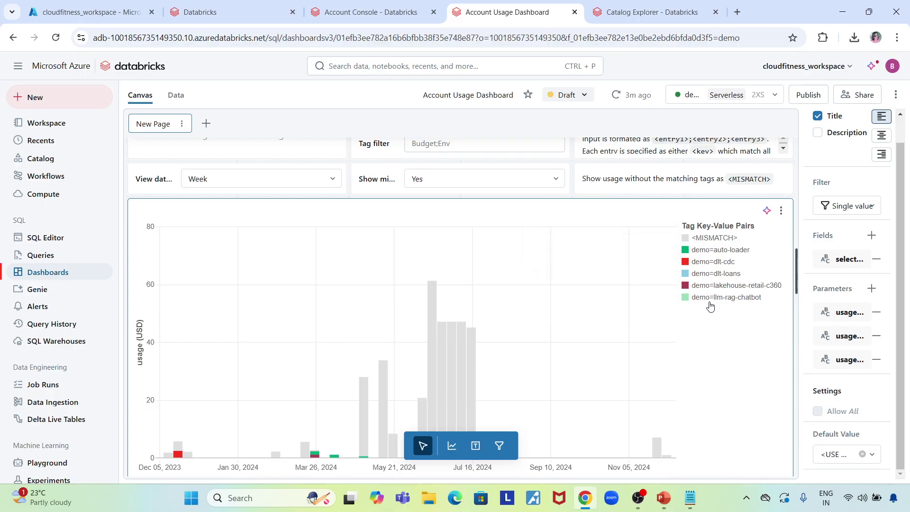
# - Read the past periods table of tag key-value pairs, the Top N usage chart and table, and the Information notes
pyautogui.scroll(-3, 704, 359)
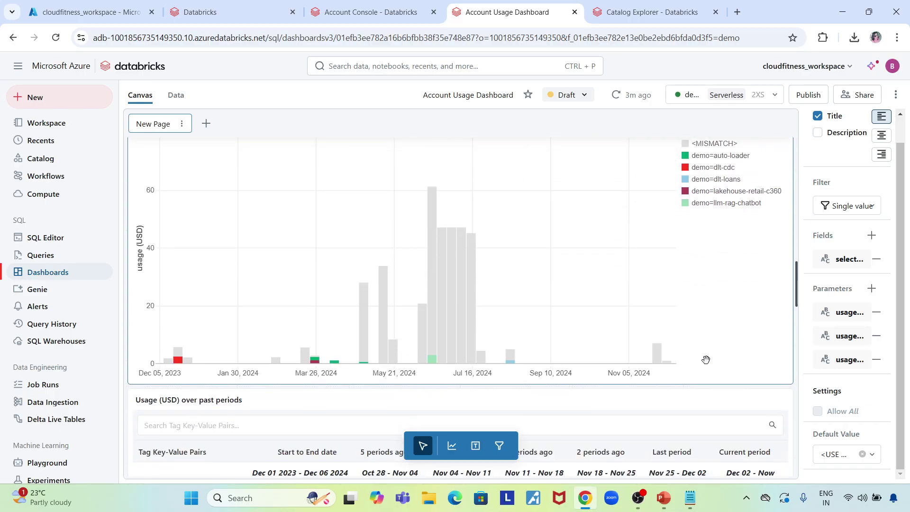
pyautogui.scroll(-4, 703, 373)
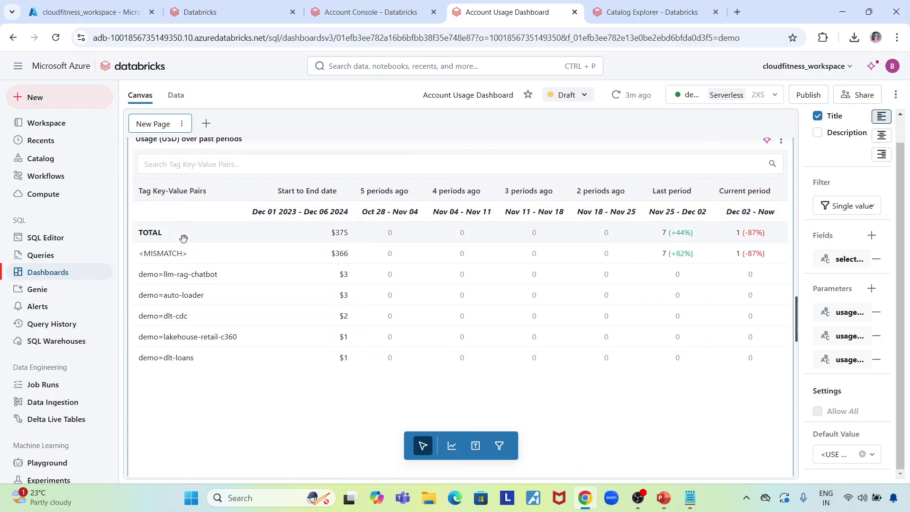
pyautogui.scroll(1, 183, 235)
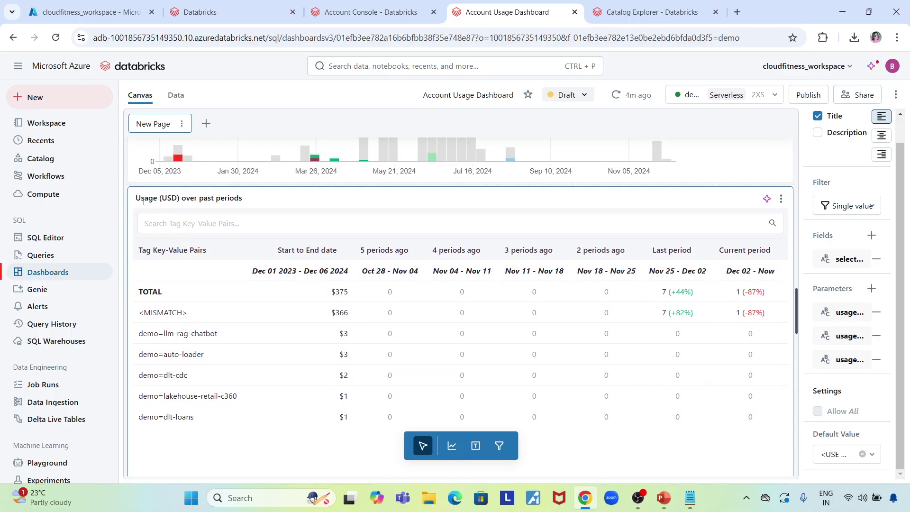
pyautogui.scroll(-3, 264, 374)
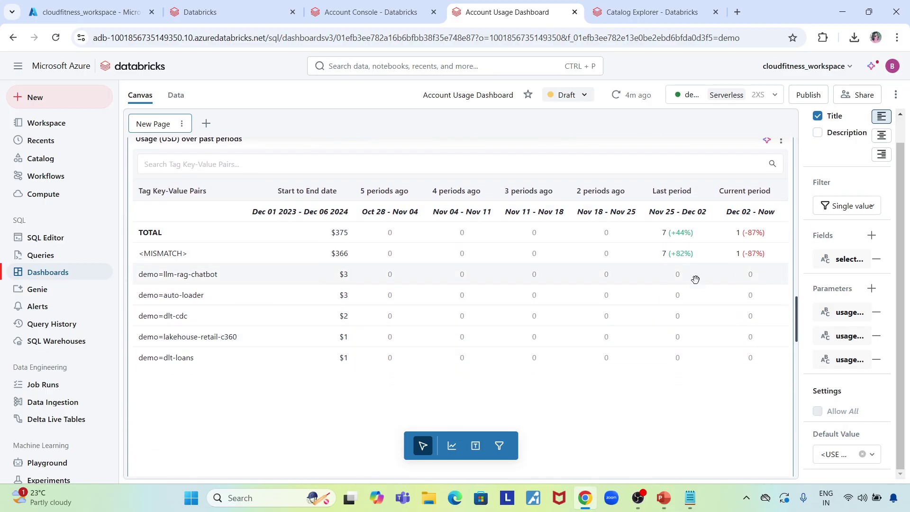
pyautogui.scroll(-6, 649, 379)
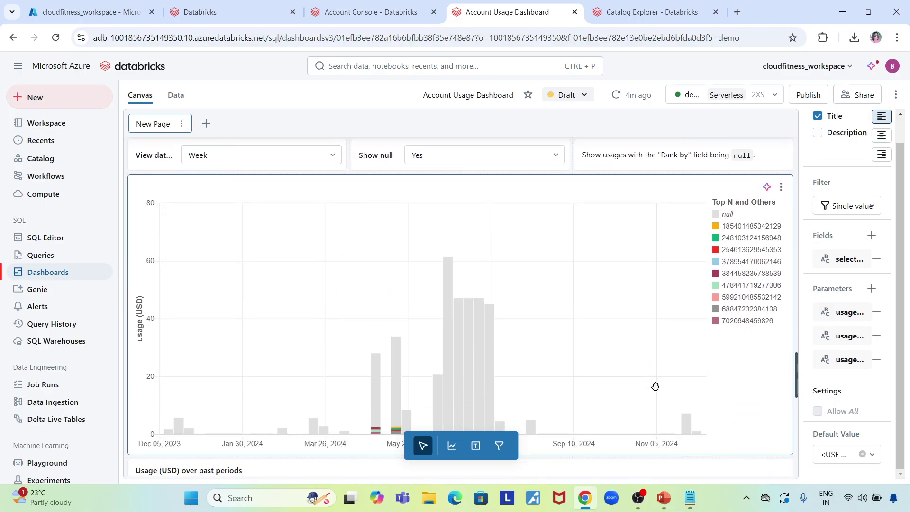
pyautogui.scroll(-6, 650, 387)
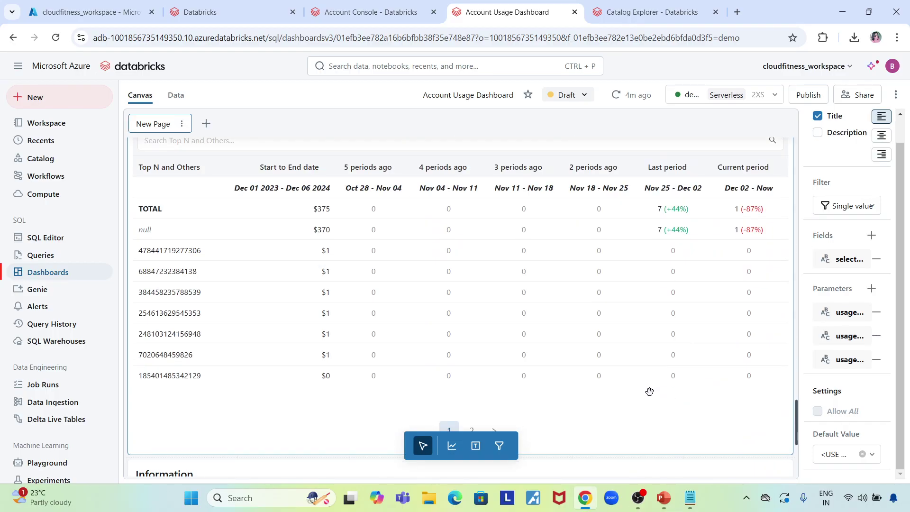
pyautogui.scroll(-4, 649, 392)
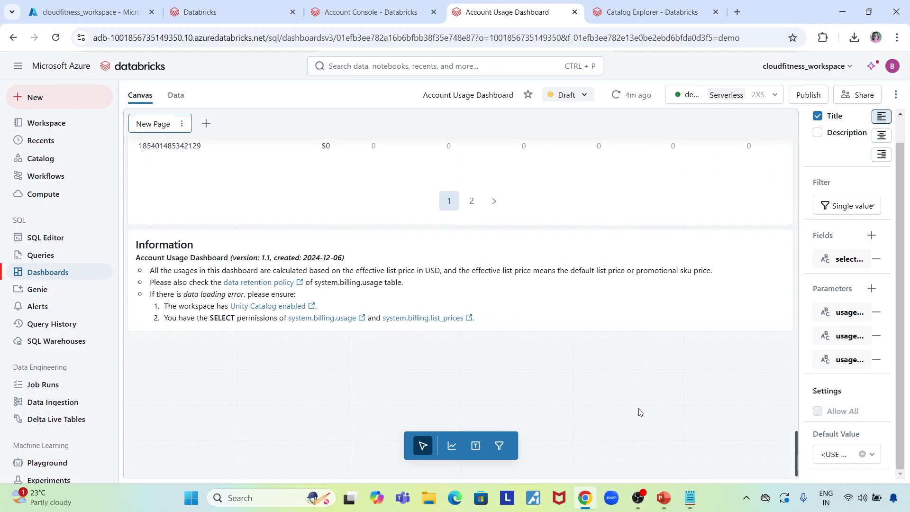
# - Set the Group by filter of the main usage chart to Workspace
pyautogui.moveTo(796, 448); pyautogui.dragTo(783, 153)
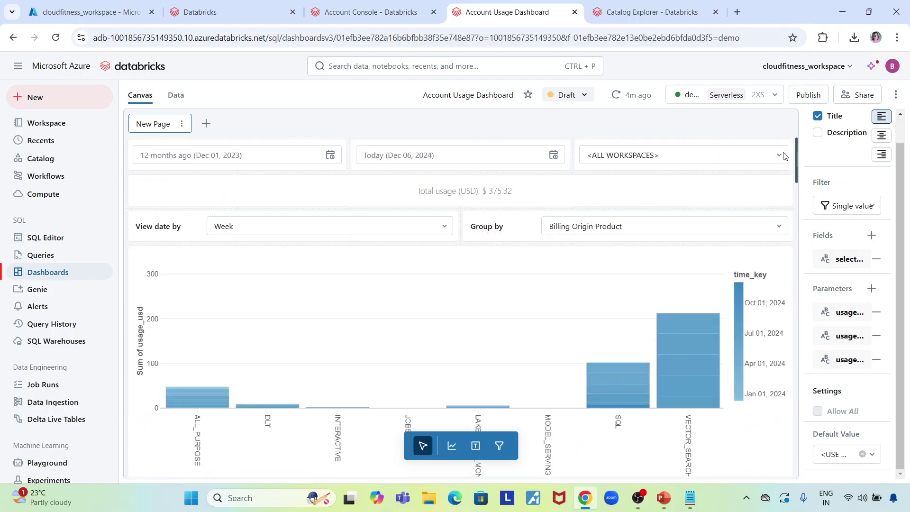
pyautogui.click(776, 226)
pyautogui.click(554, 286)
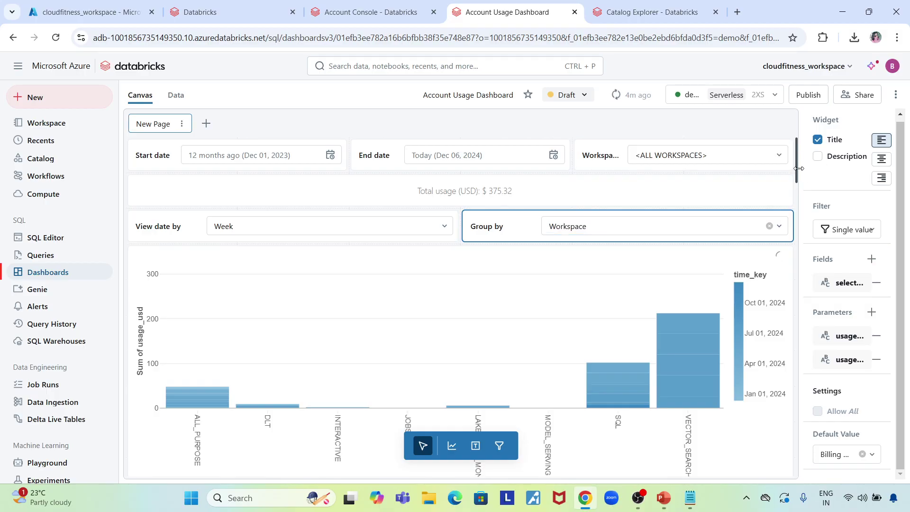
pyautogui.moveTo(799, 162); pyautogui.dragTo(775, 208)
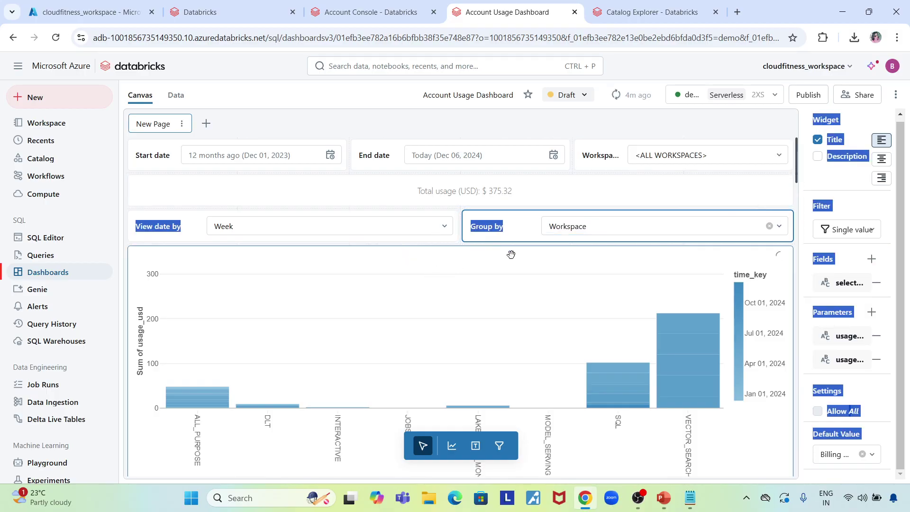
pyautogui.click(519, 226)
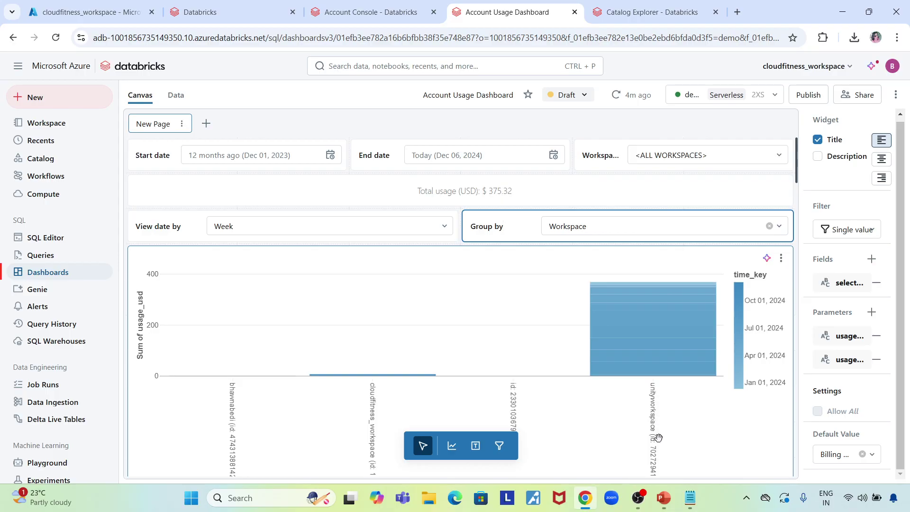
# - Inspect the usage bars of unityworkspace and cloudfitness_workspace in the chart grouped by workspace
pyautogui.moveTo(637, 284)
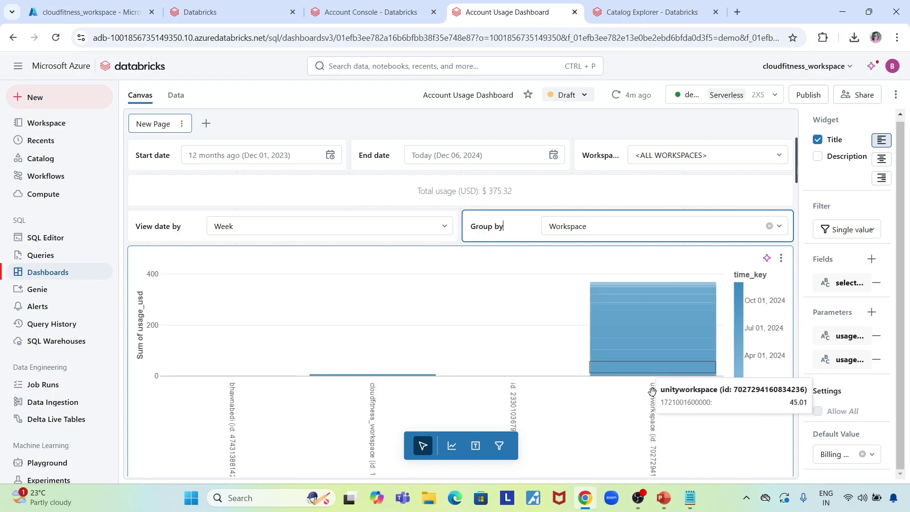
pyautogui.scroll(-3, 273, 366)
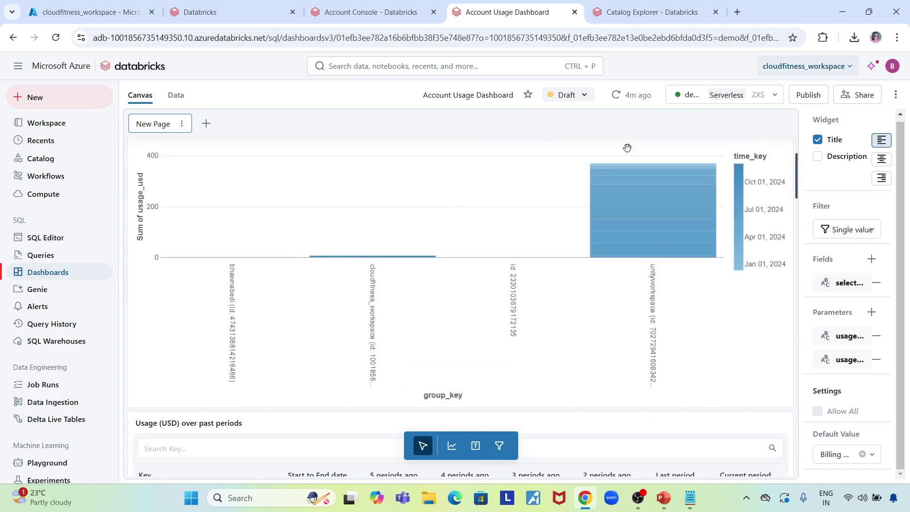
pyautogui.moveTo(377, 255)
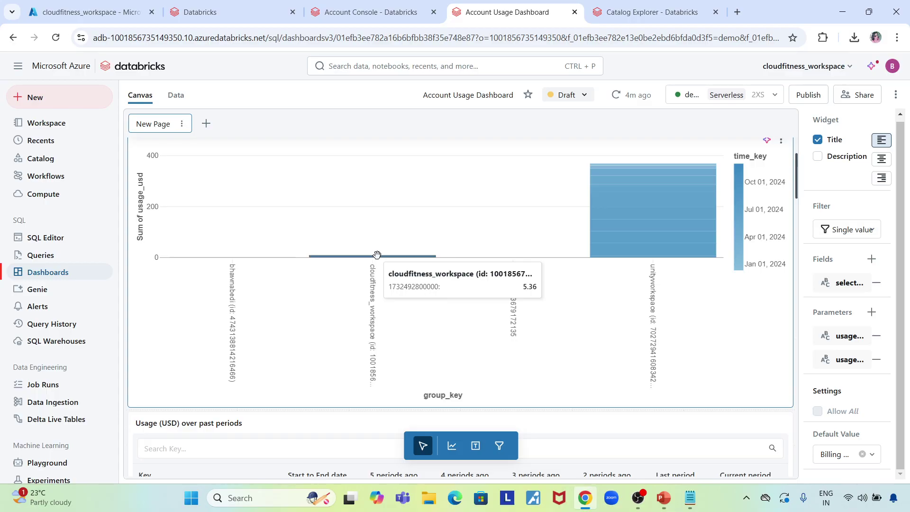
# - Open the usage_overview dataset behind the usage chart grouped by workspace
pyautogui.scroll(3, 350, 316)
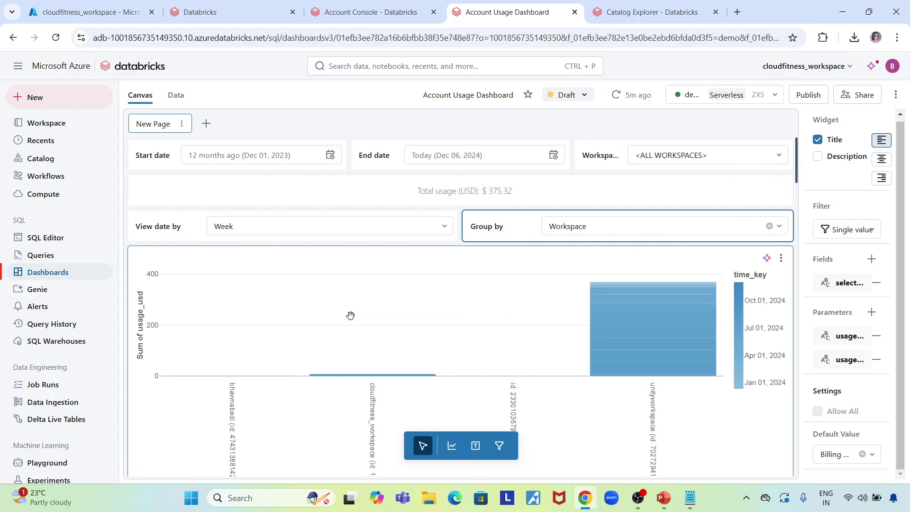
pyautogui.click(781, 259)
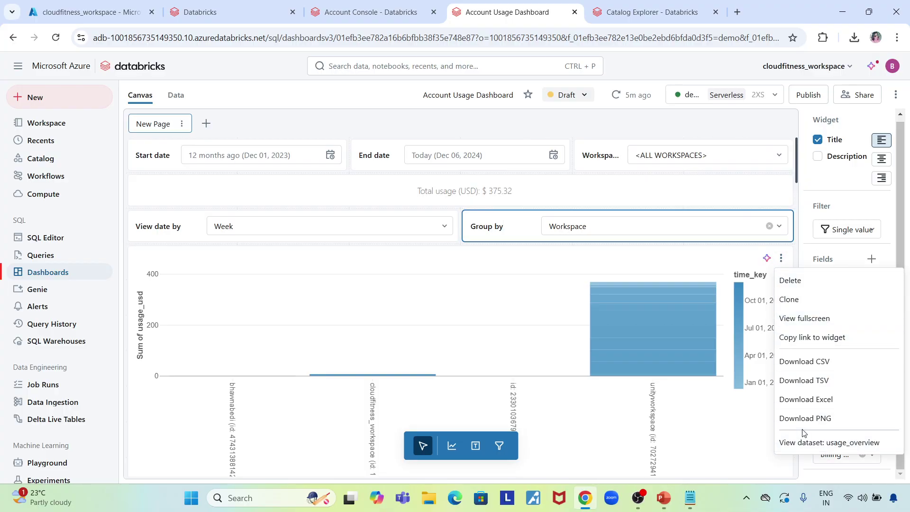
pyautogui.click(815, 443)
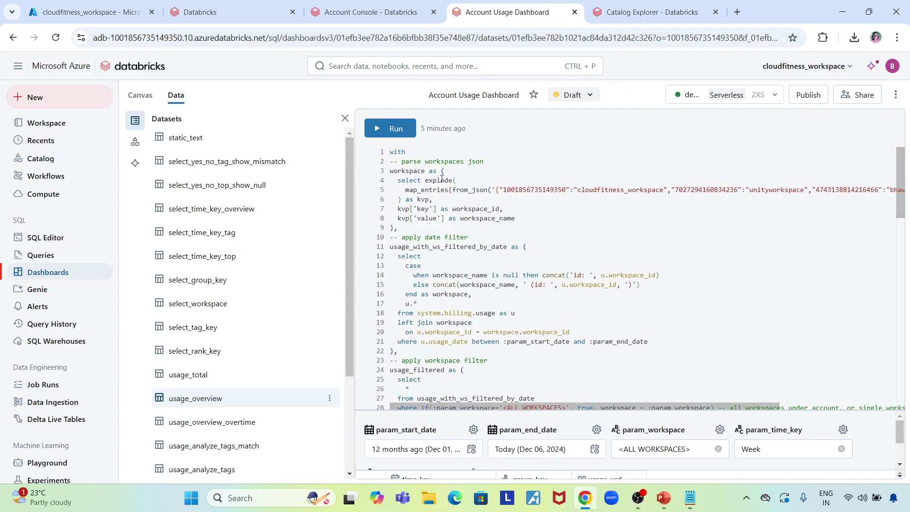
# - Examine the system.billing.usage source table reference in the usage_overview query and look through the dashboard's dataset list
pyautogui.moveTo(419, 313); pyautogui.dragTo(495, 313)
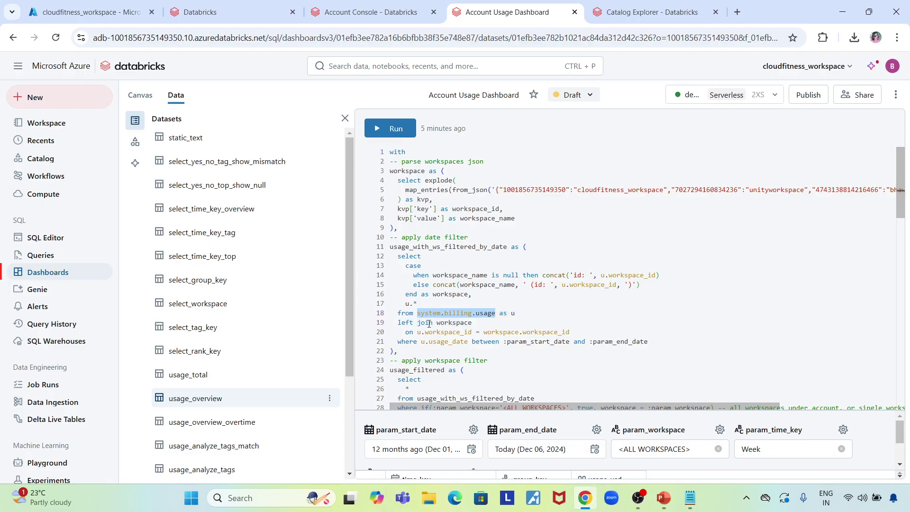
pyautogui.doubleClick(478, 313)
pyautogui.doubleClick(453, 313)
pyautogui.doubleClick(430, 314)
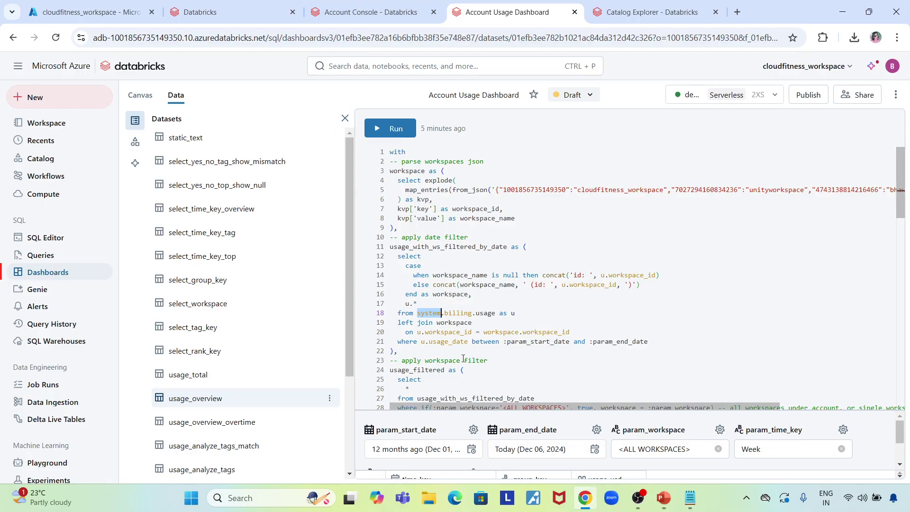
pyautogui.moveTo(413, 314); pyautogui.dragTo(500, 316)
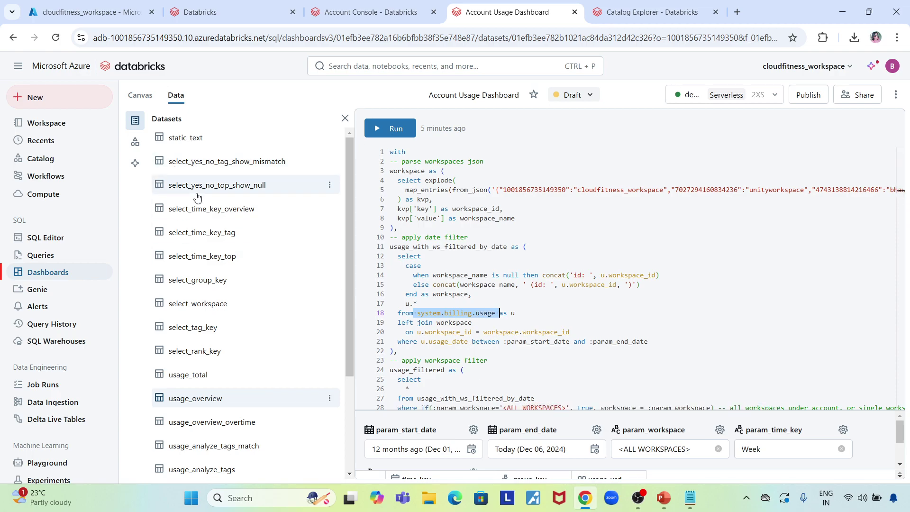
pyautogui.scroll(-3, 205, 337)
pyautogui.scroll(3, 213, 341)
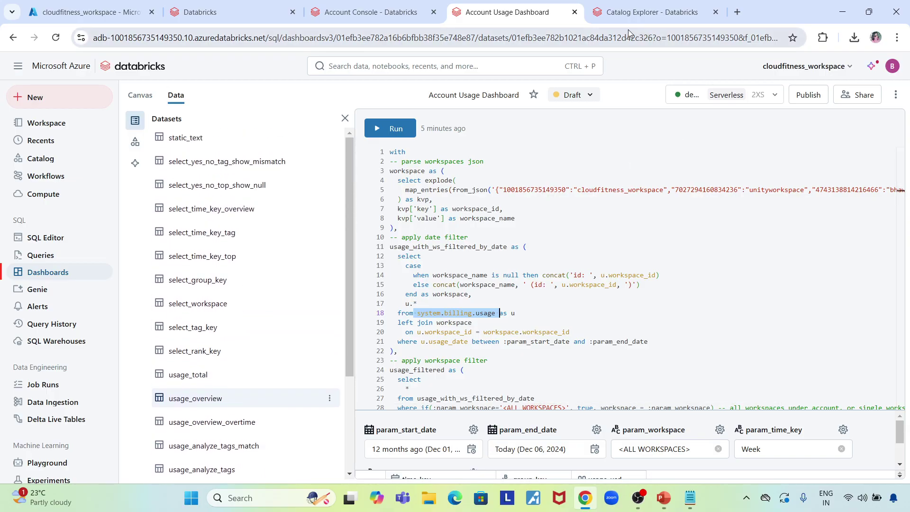
pyautogui.click(574, 12)
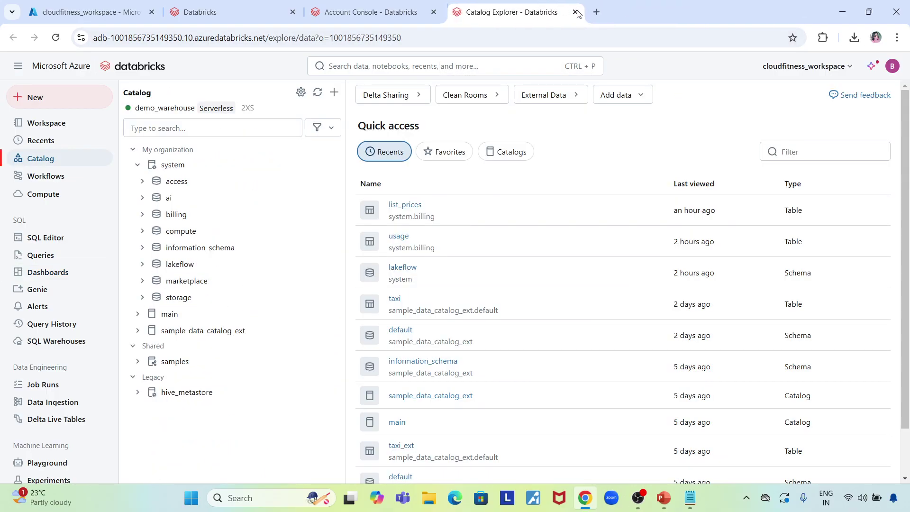
pyautogui.rightClick(674, 13)
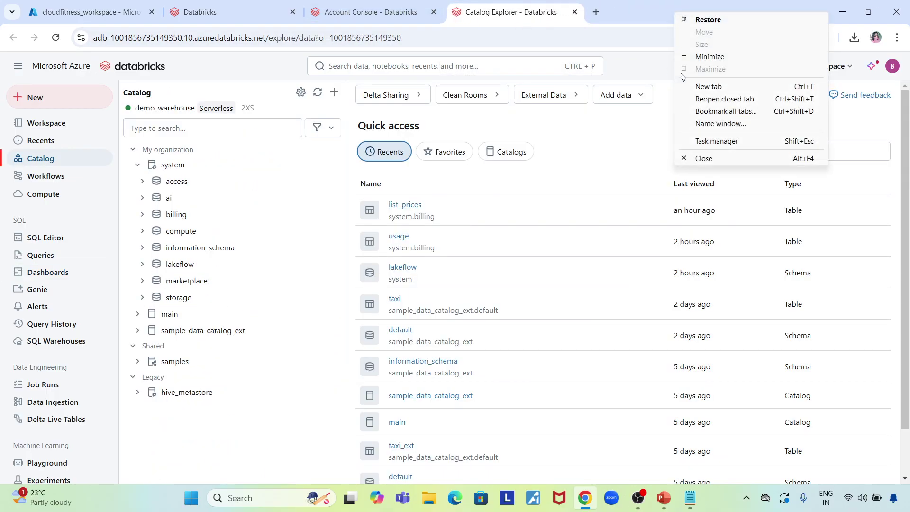
pyautogui.click(714, 97)
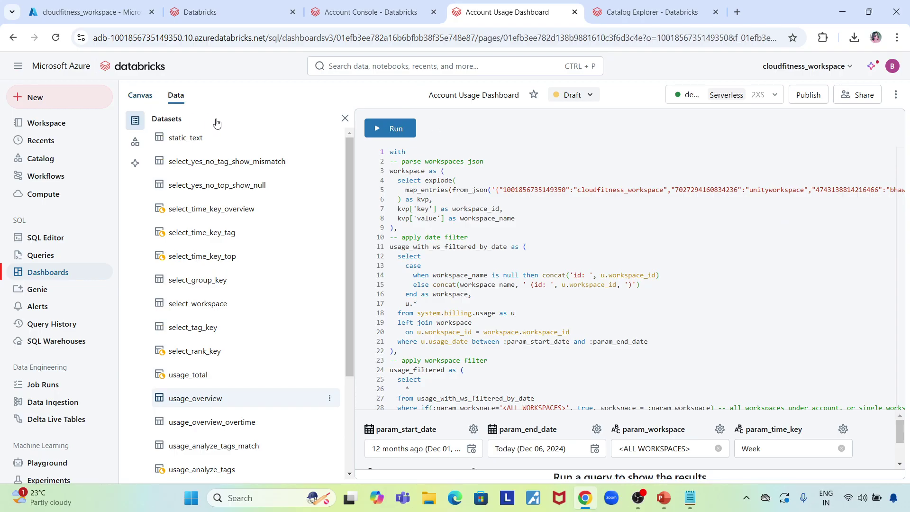
# - Look over the dataset list, return to the dashboard canvas, and review the workspace usage chart and the Total usage (USD) counter
pyautogui.scroll(-5, 621, 332)
pyautogui.scroll(5, 625, 377)
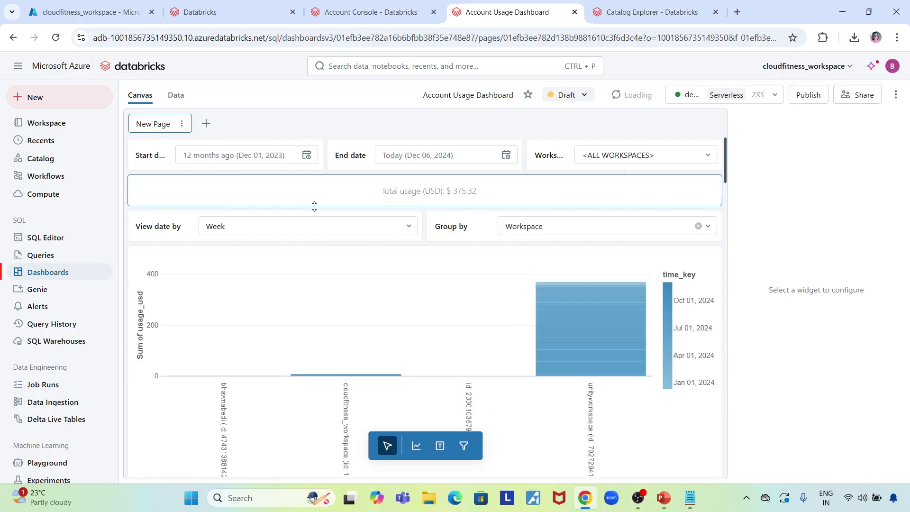
pyautogui.scroll(-3, 338, 325)
pyautogui.scroll(3, 338, 325)
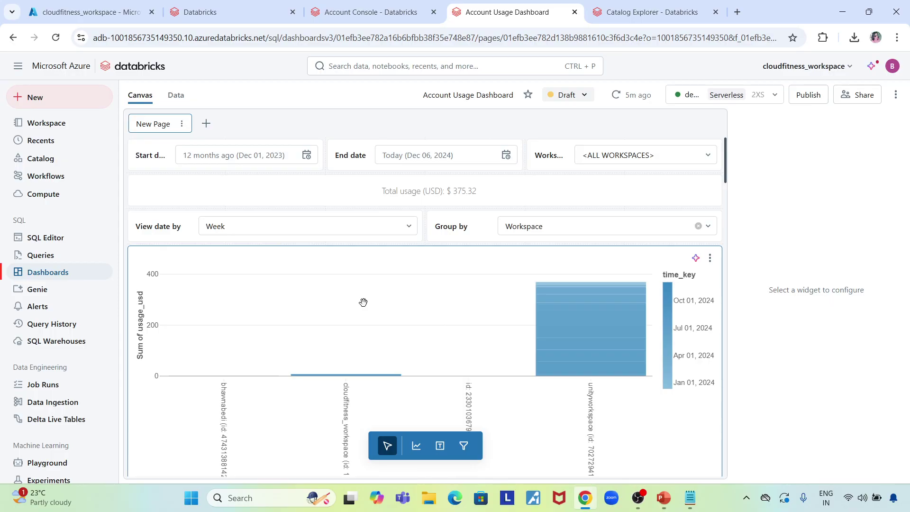
pyautogui.moveTo(481, 192); pyautogui.dragTo(453, 194)
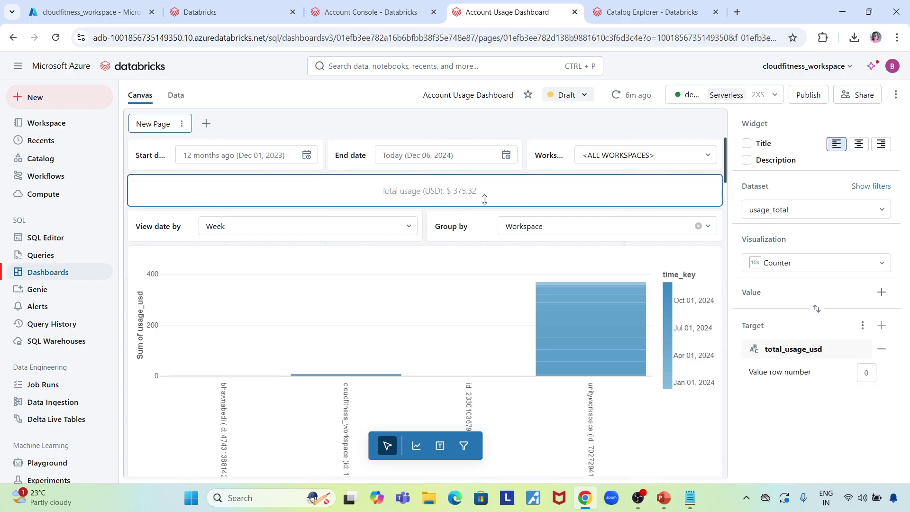